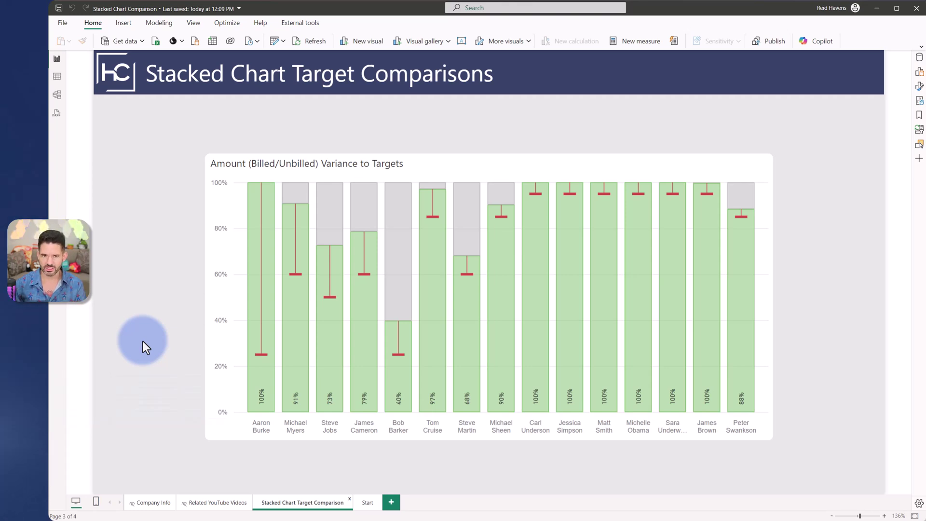
Select the finished chart and review its Full Name, Billed %, Unbilled %, Target % and tooltip fields
left_click(245, 165)
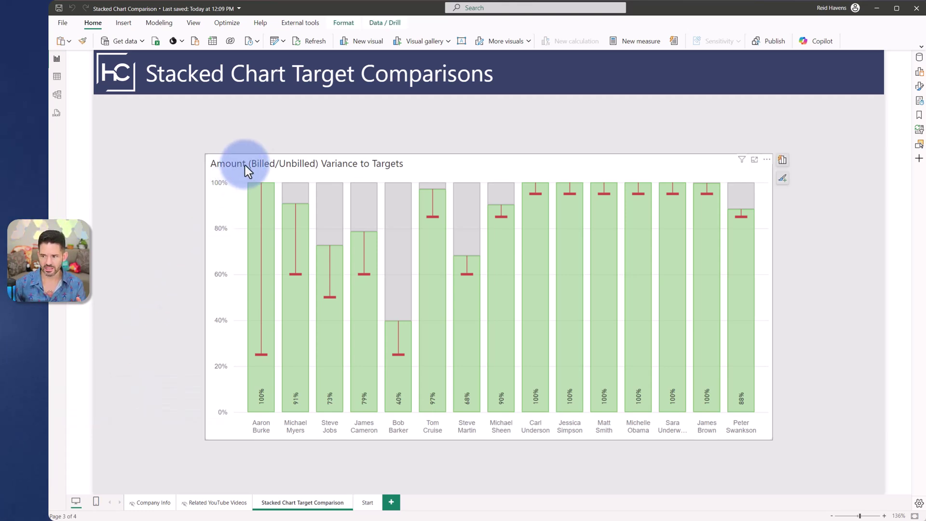
left_click(918, 58)
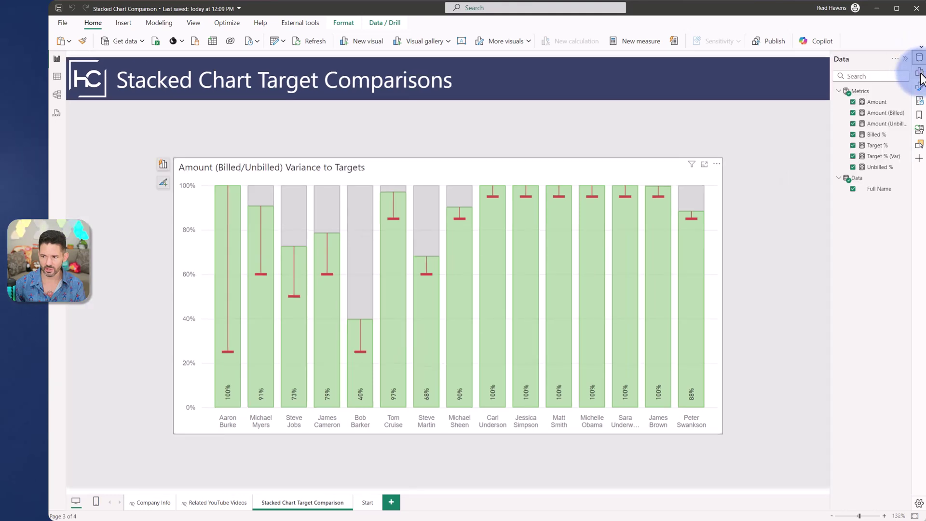
left_click(919, 72)
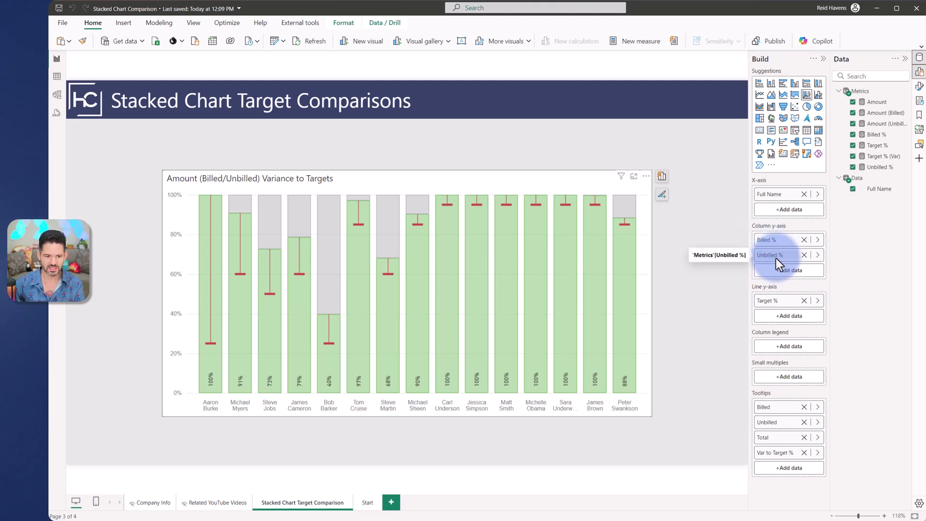
mouse_move(204, 240)
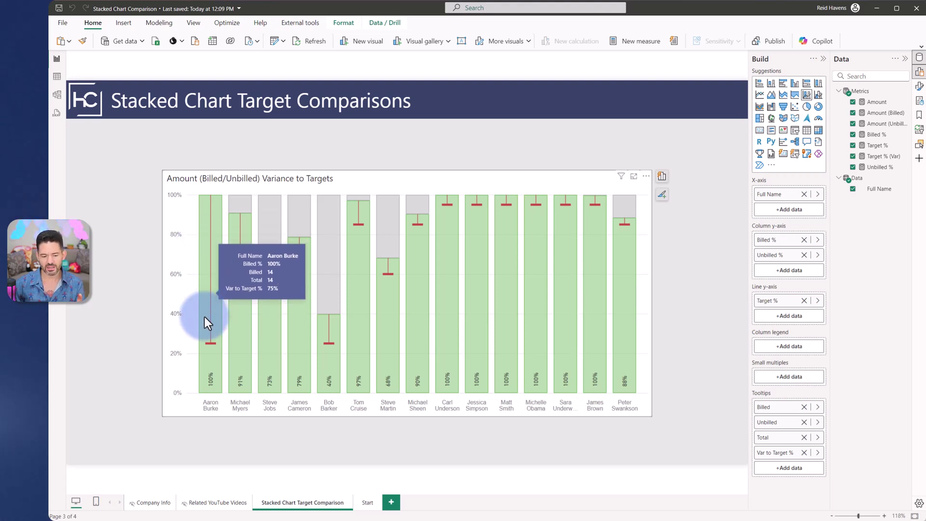
mouse_move(205, 334)
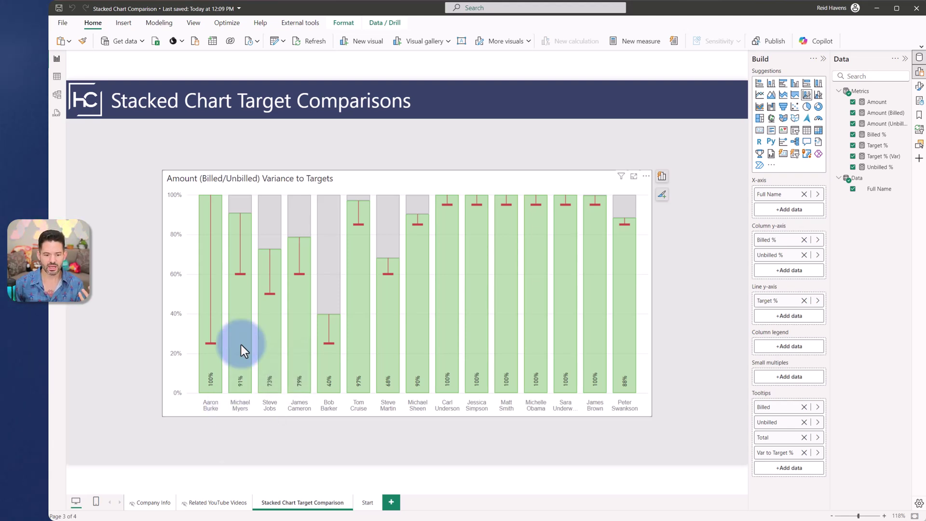
mouse_move(241, 345)
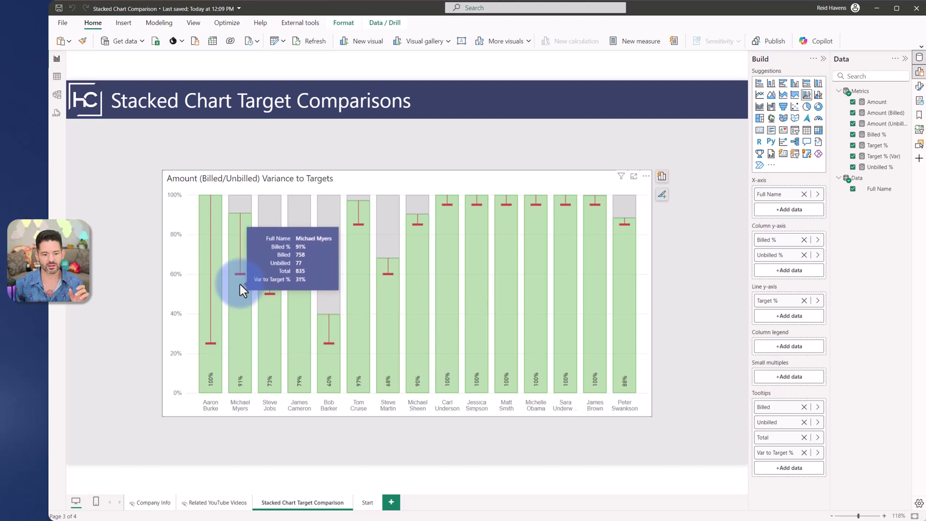
mouse_move(239, 285)
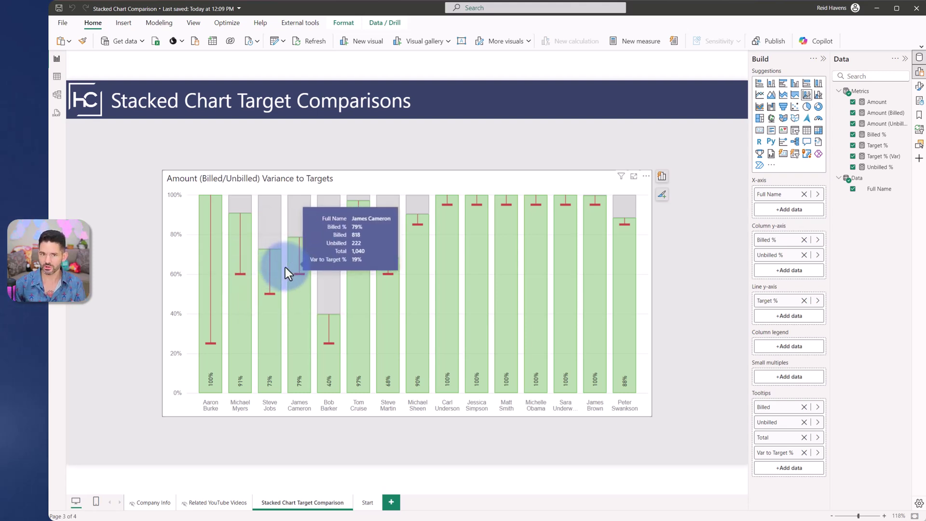
Check the chart's More options menu, dismiss it, and go to the Start page
left_click(645, 176)
mouse_move(672, 230)
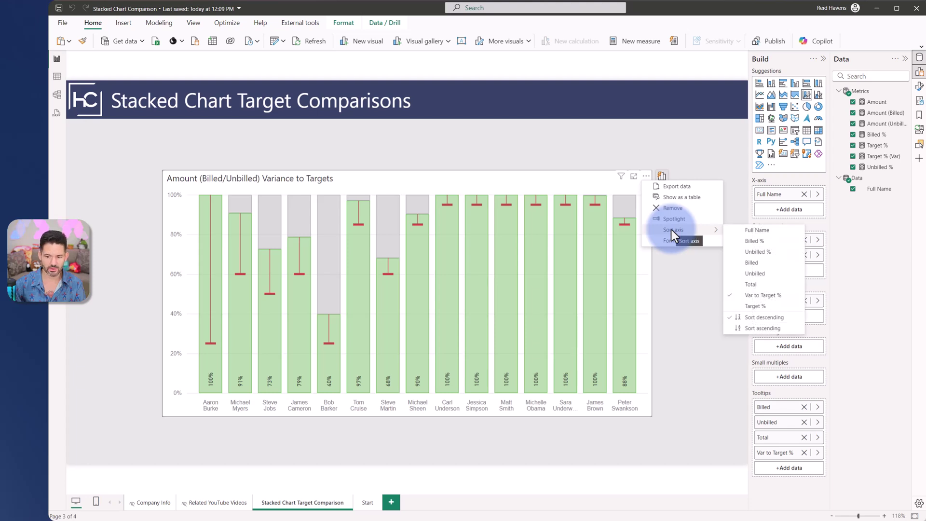
left_click(444, 140)
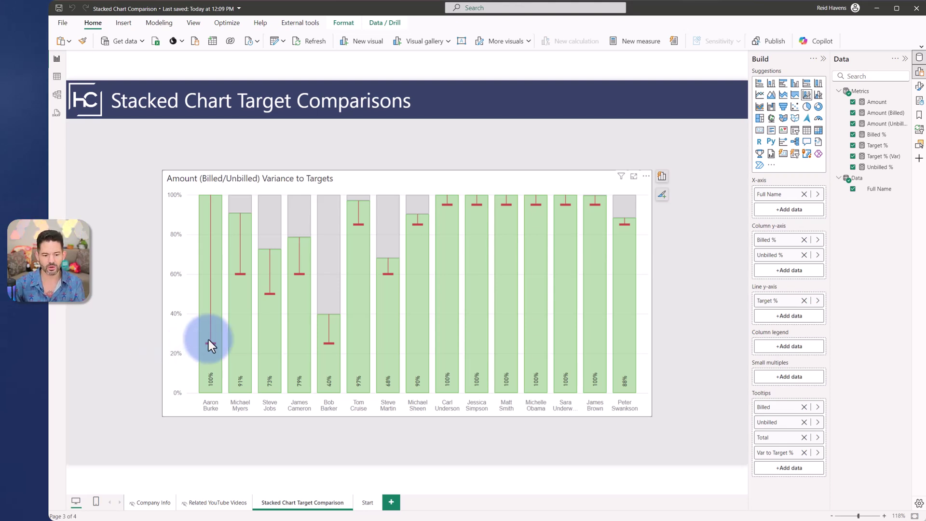
mouse_move(208, 339)
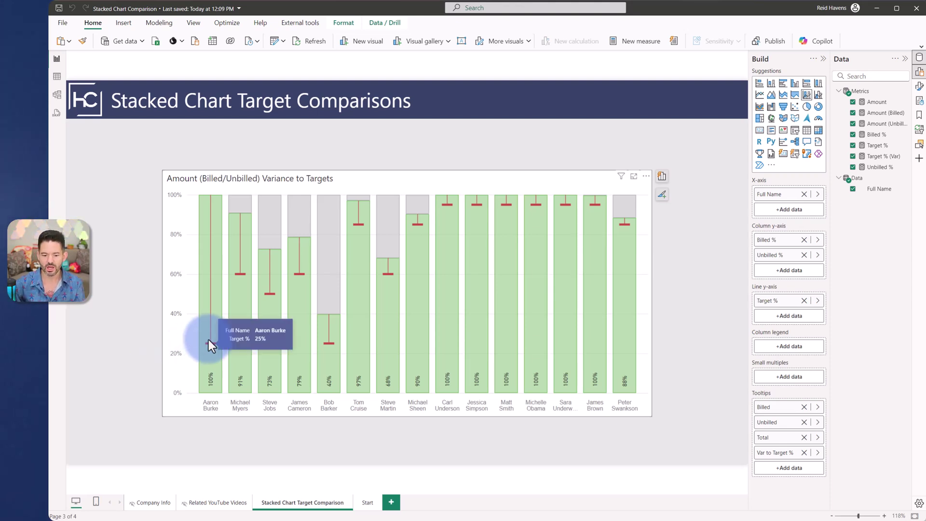
left_click(364, 503)
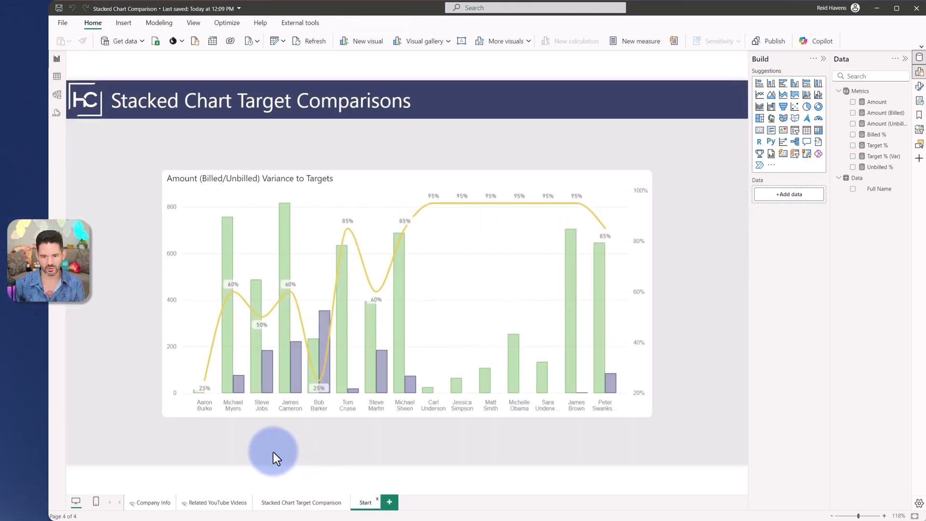
Make the Start chart a Line and stacked column chart stacking Billed % and Unbilled %, amounts as tooltips
left_click(314, 177)
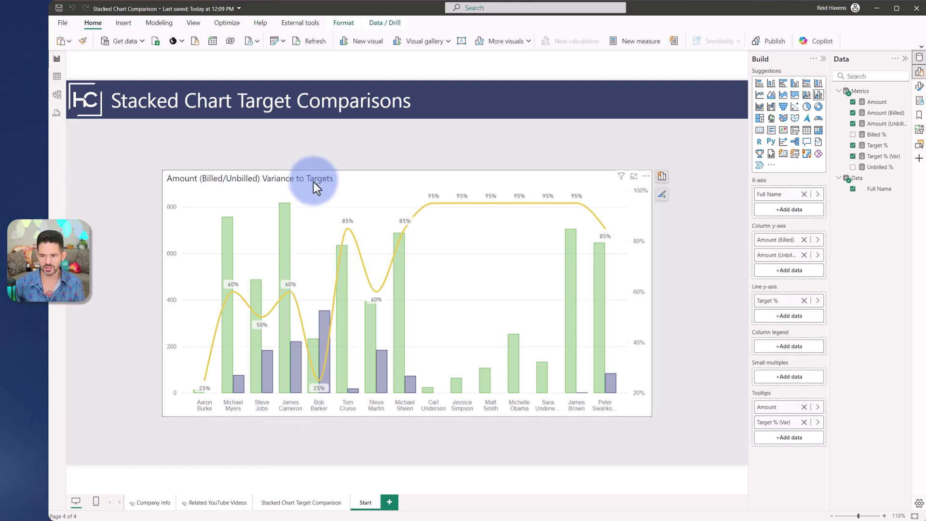
left_click(807, 94)
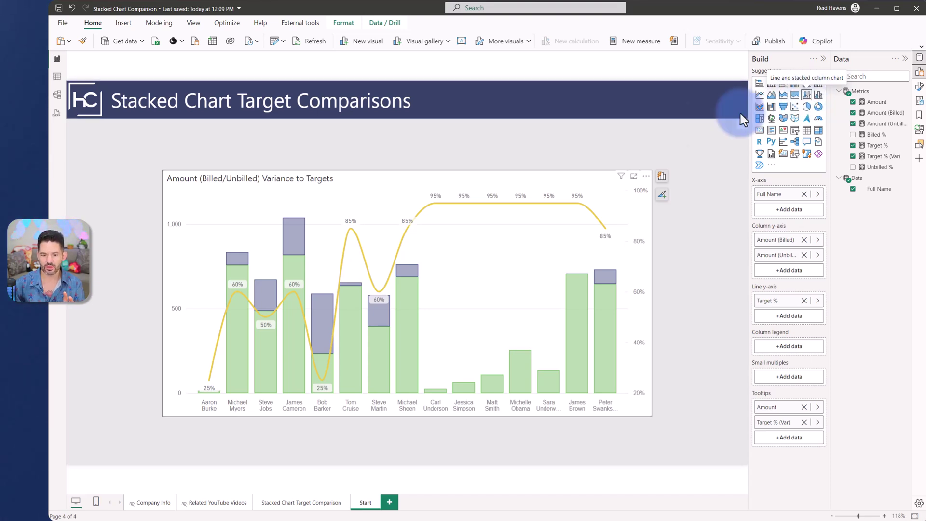
mouse_move(295, 241)
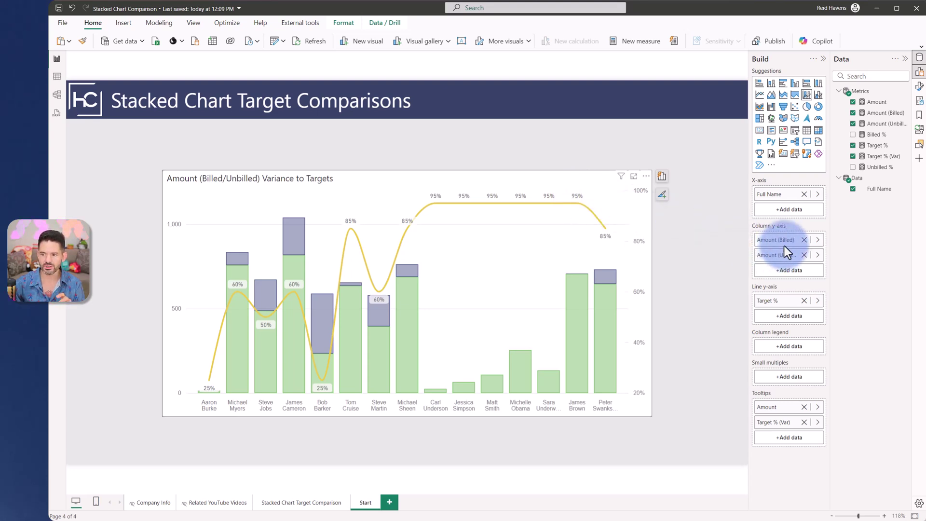
left_click_drag(866, 136, 788, 275)
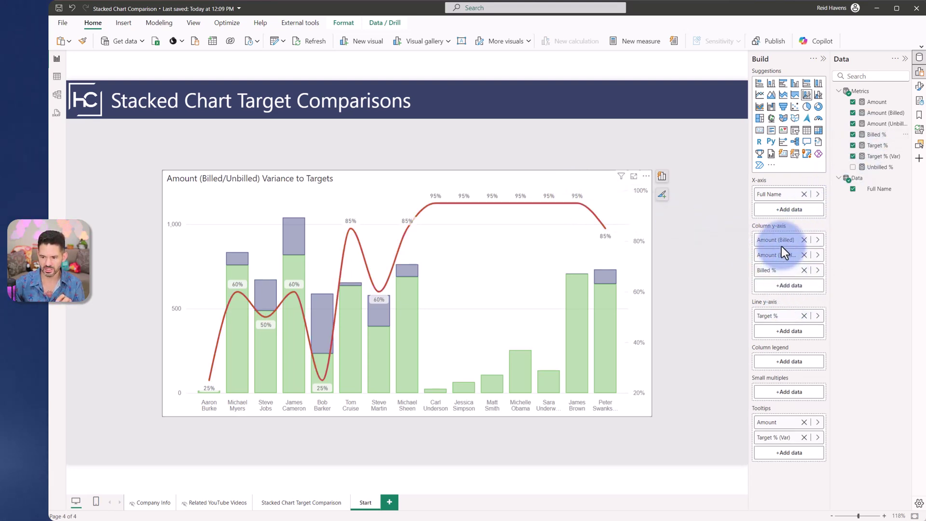
left_click_drag(781, 246, 778, 455)
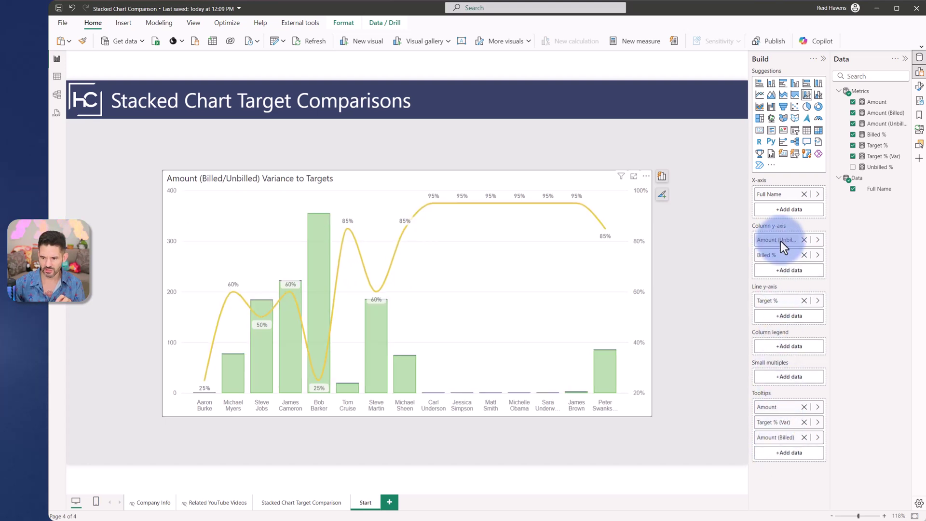
left_click_drag(780, 241, 773, 454)
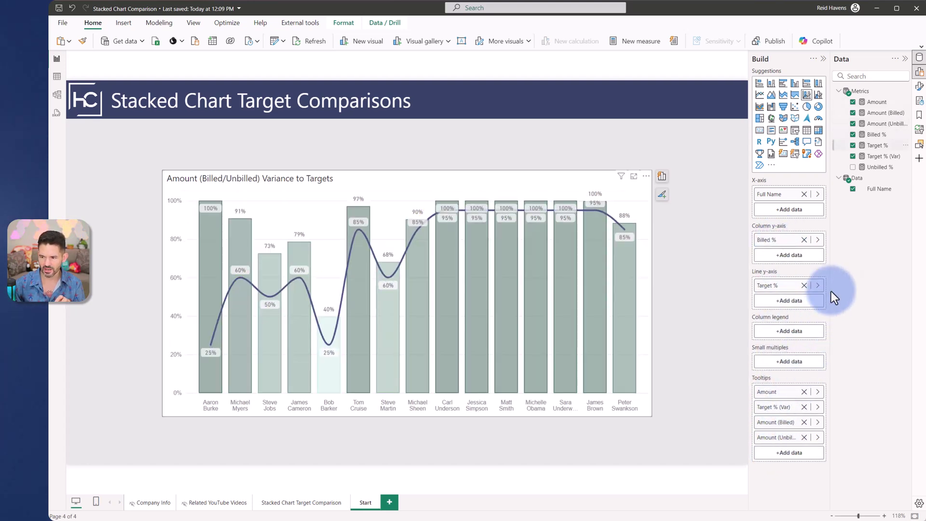
left_click_drag(875, 168, 785, 260)
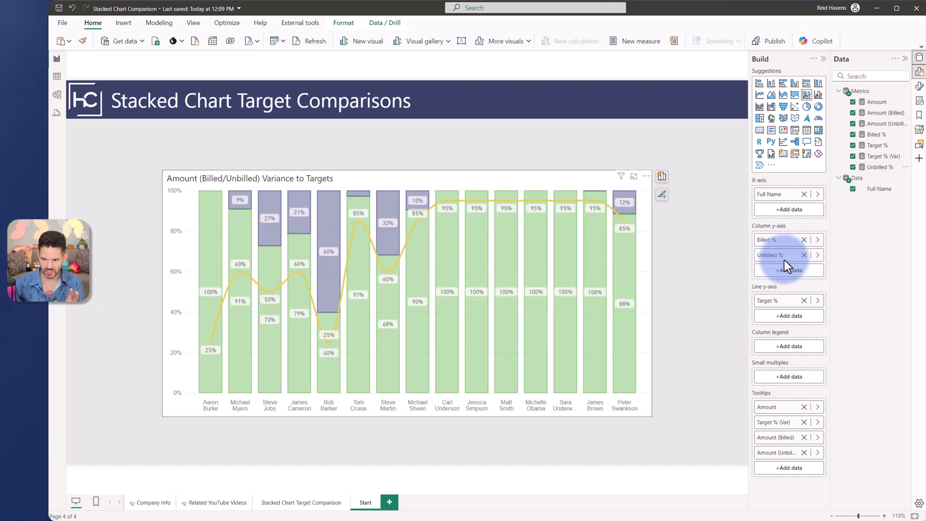
Set the Unbilled % column series colour to grey in the Columns format settings
left_click(919, 87)
left_click(714, 279)
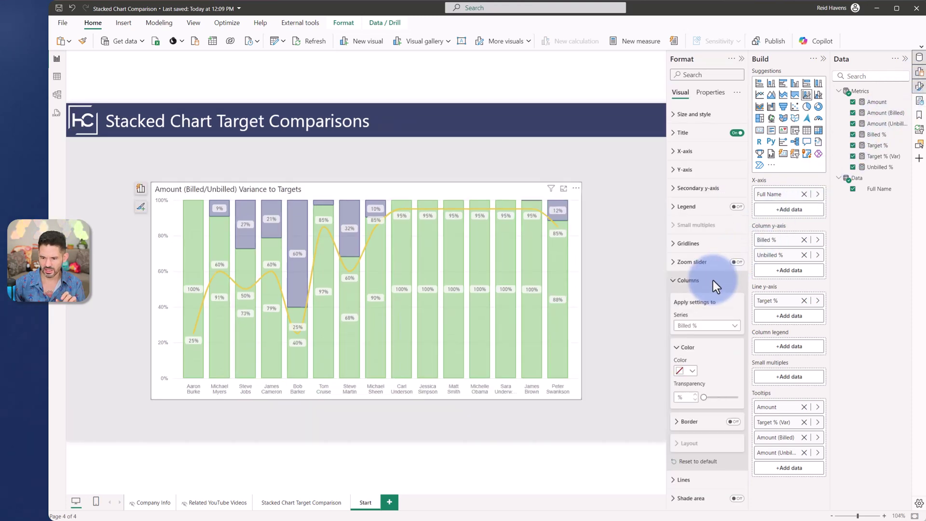
left_click(697, 328)
left_click(691, 358)
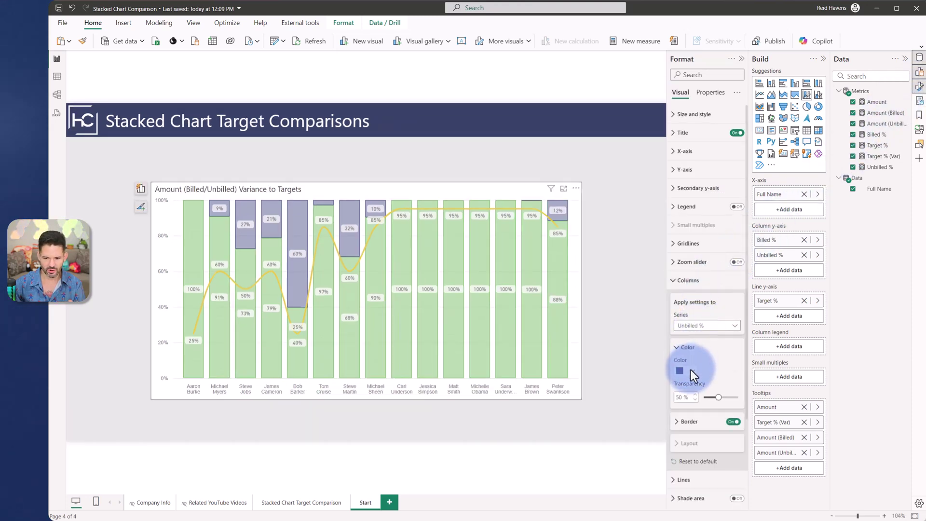
left_click(685, 370)
left_click(688, 275)
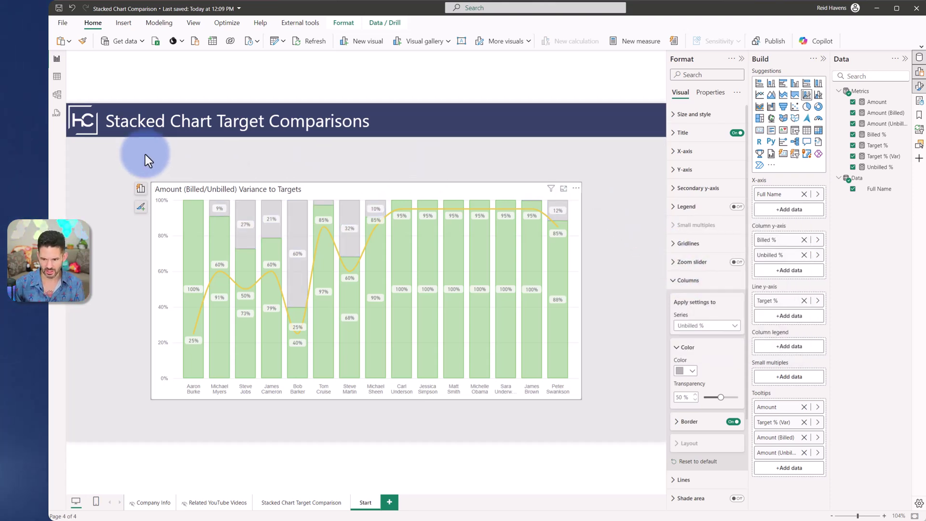
Turn off data labels for the Unbilled % series
left_click(689, 281)
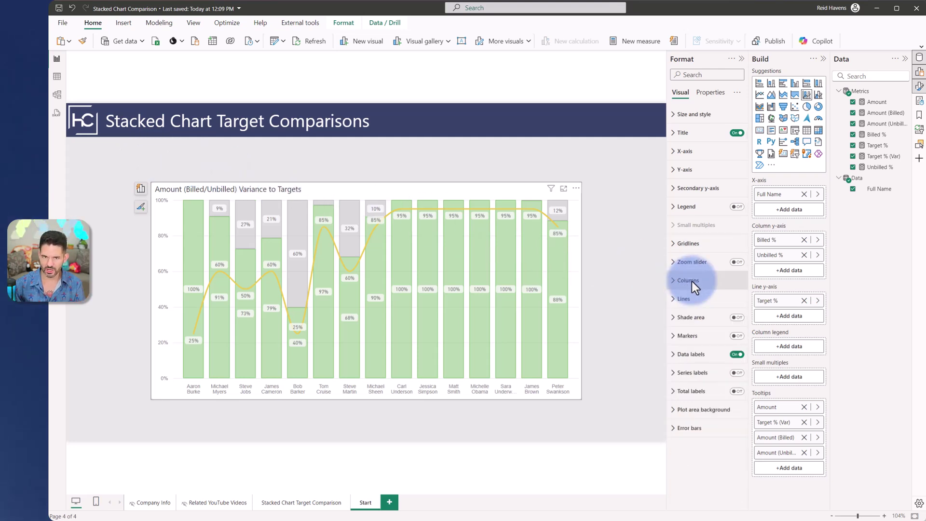
left_click(688, 353)
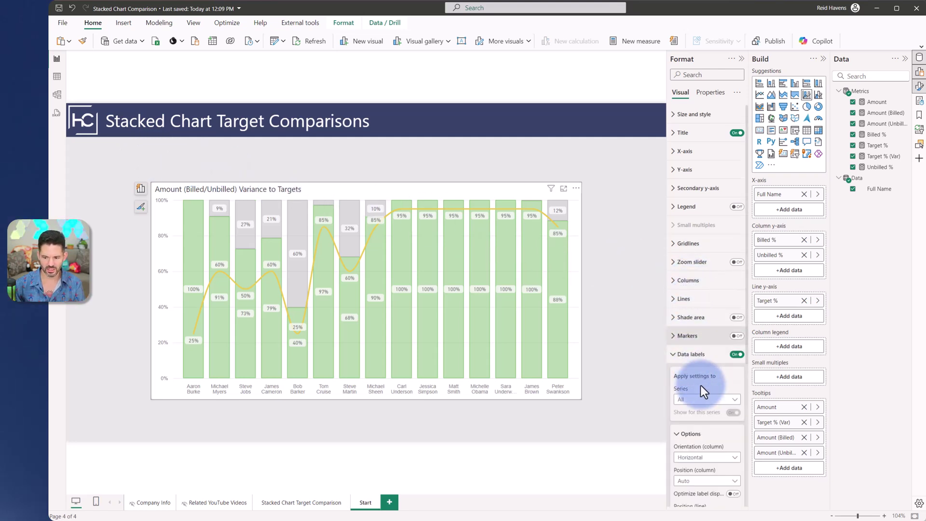
left_click(706, 398)
left_click(702, 418)
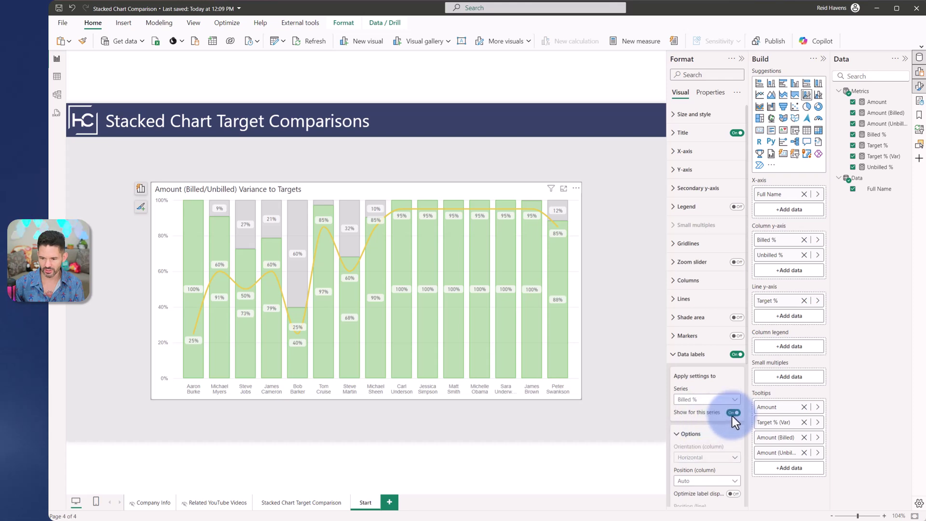
left_click(701, 403)
left_click(695, 429)
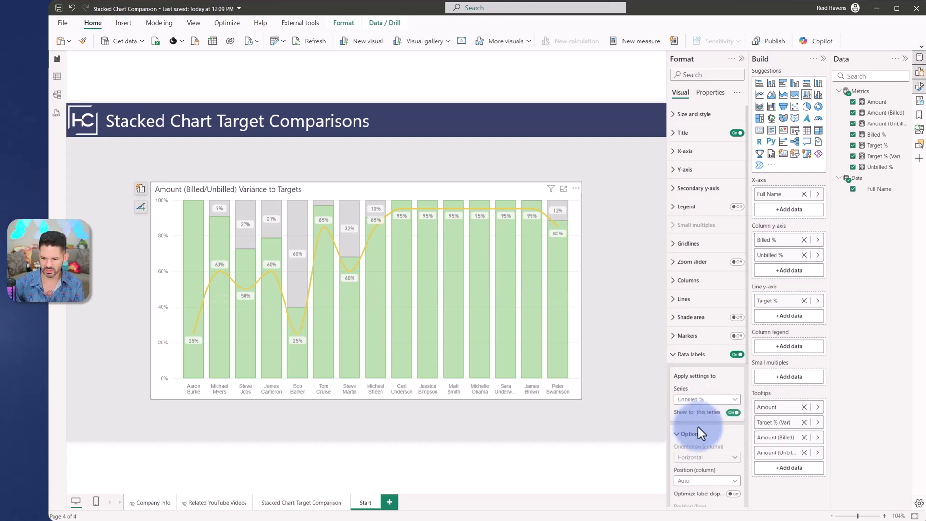
left_click(732, 413)
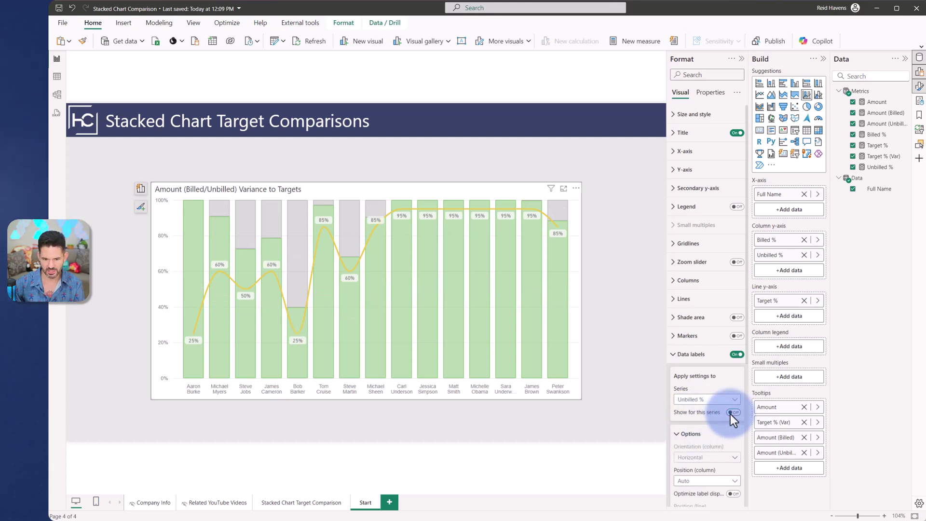
Turn off Target % data labels, then glance at the comparison page and return to Start
left_click(709, 400)
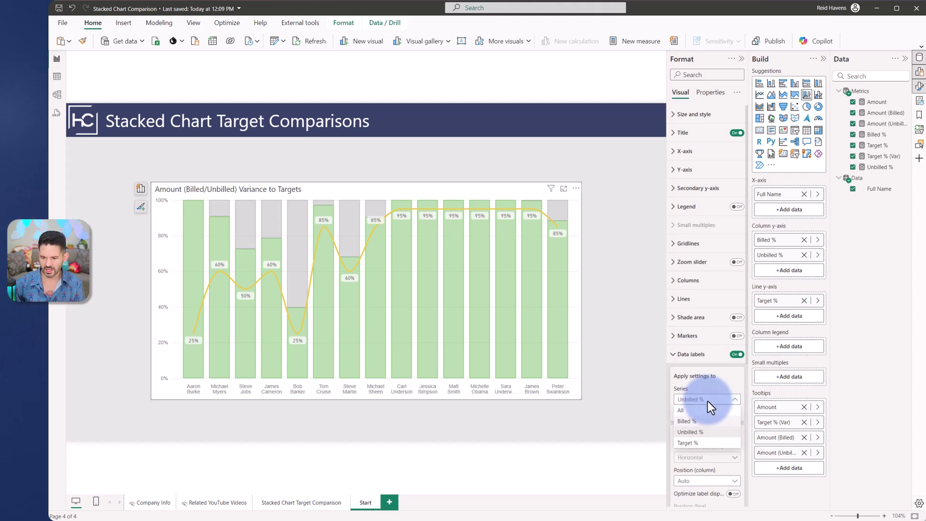
left_click(687, 442)
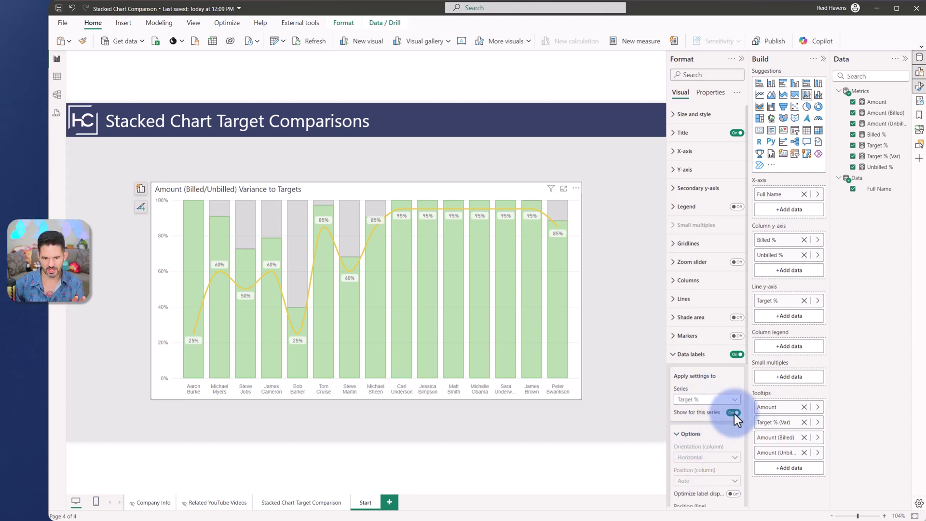
left_click(733, 412)
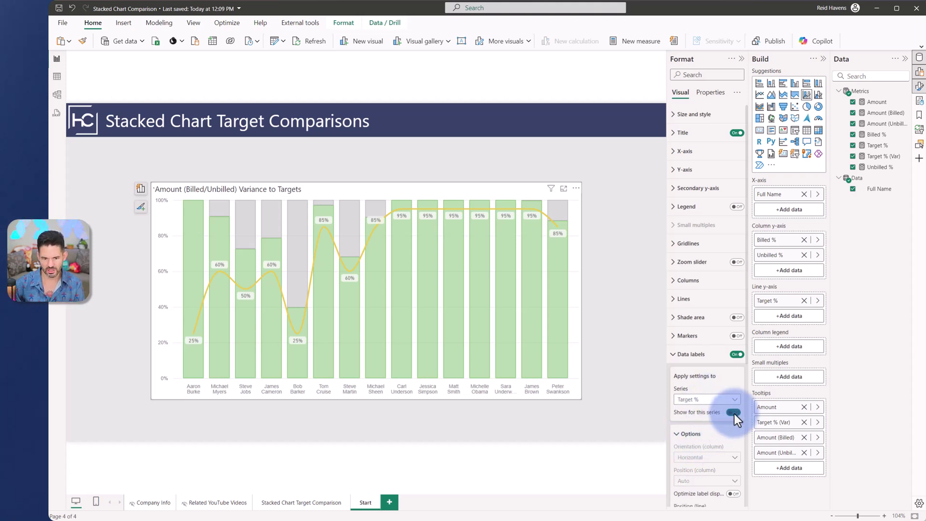
left_click(296, 505)
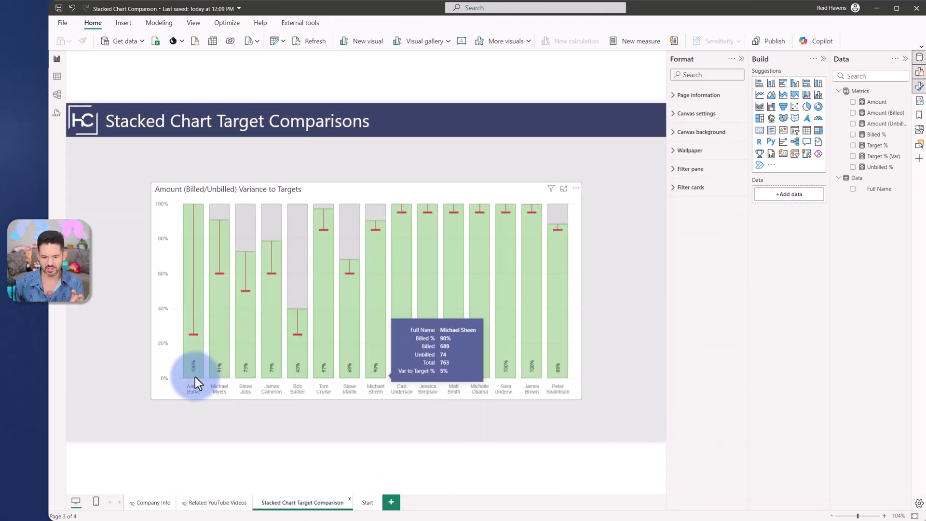
left_click(368, 503)
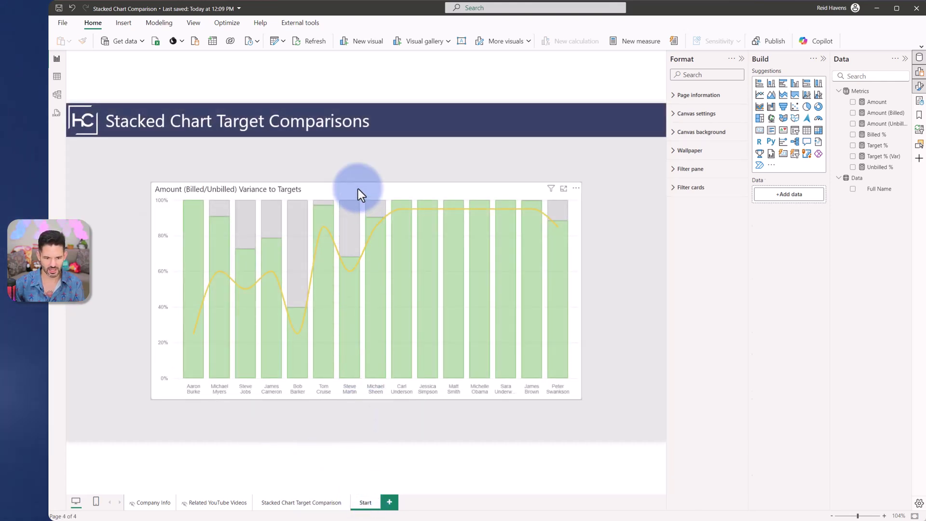
Show Billed % data labels at the Inside base position with label background off
left_click(358, 189)
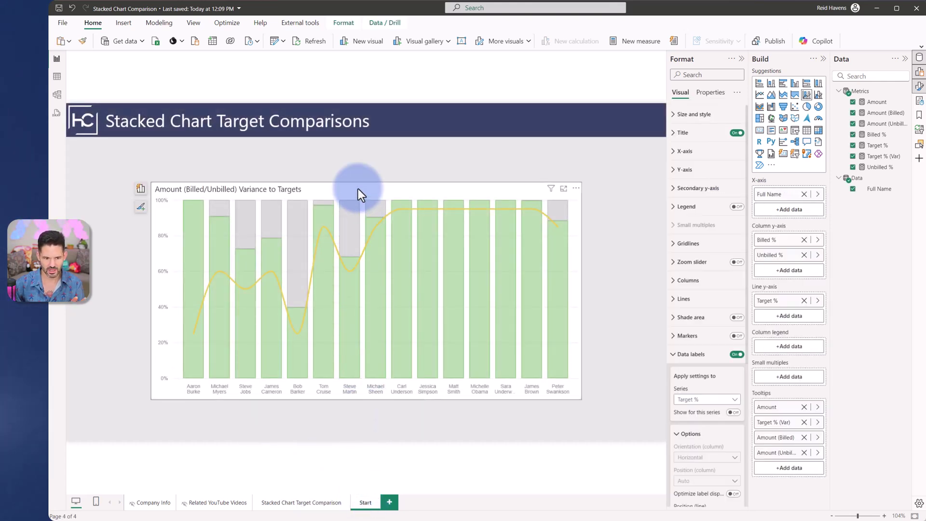
left_click(711, 400)
left_click(696, 426)
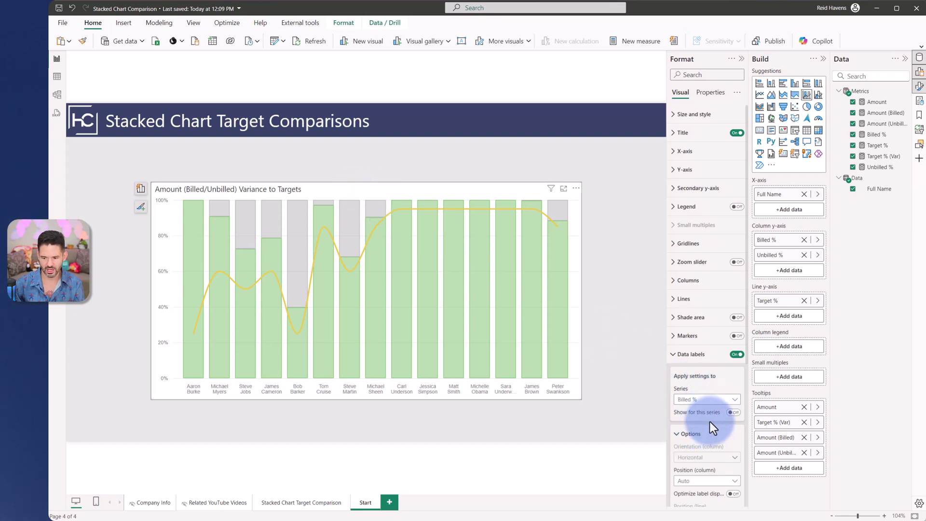
left_click(734, 413)
scroll(700, 368, "down", 3)
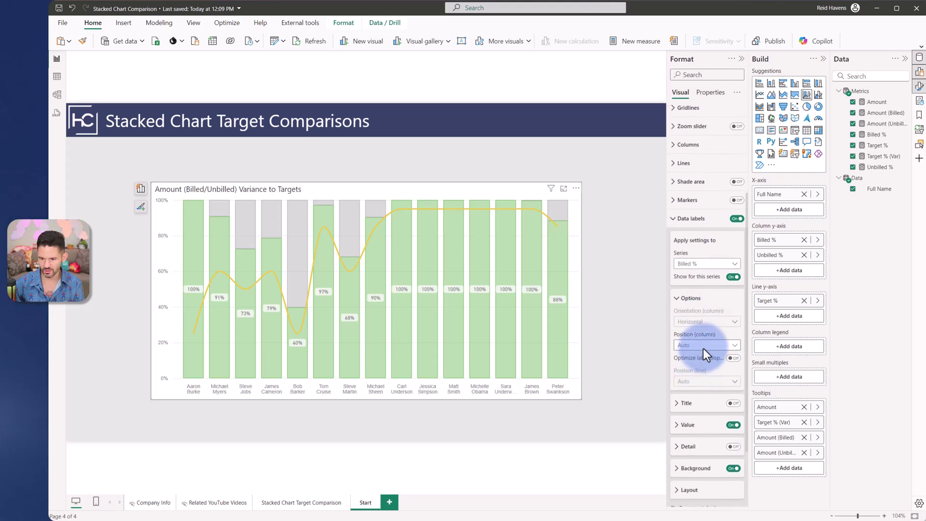
left_click(704, 346)
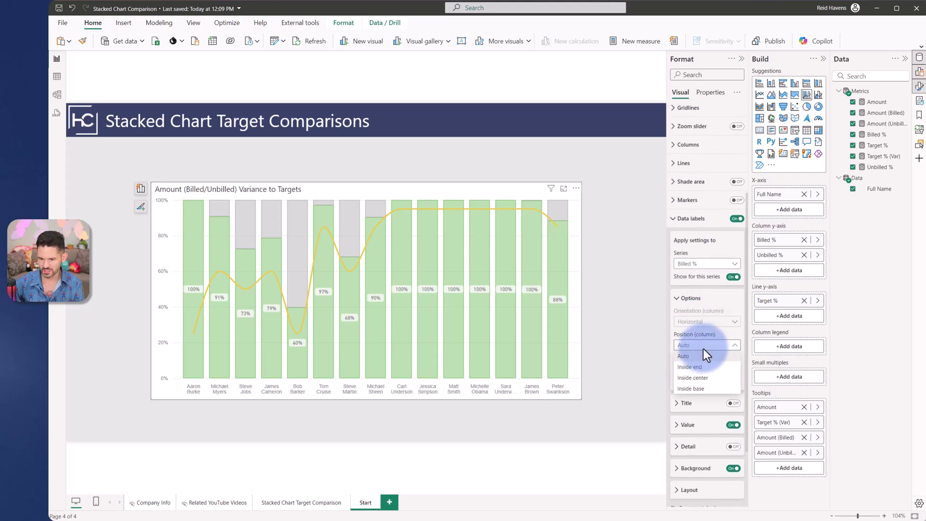
left_click(697, 389)
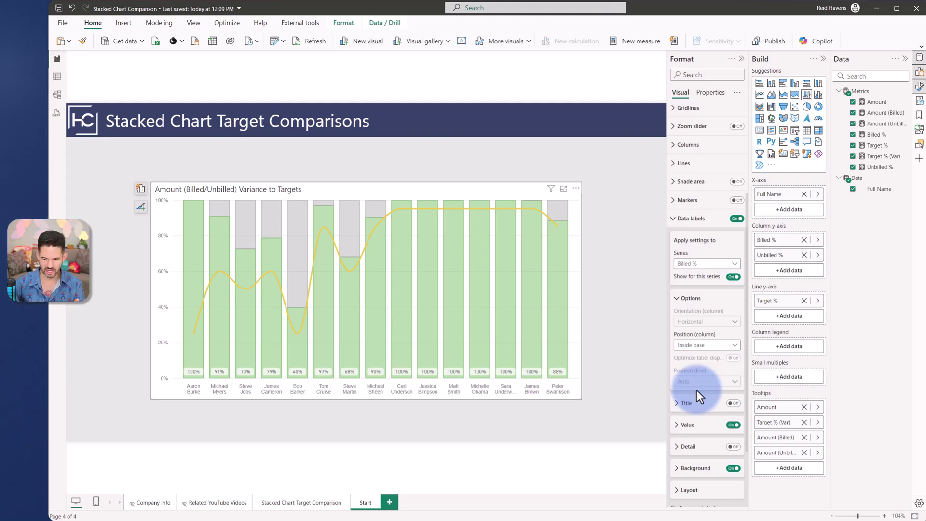
left_click(732, 468)
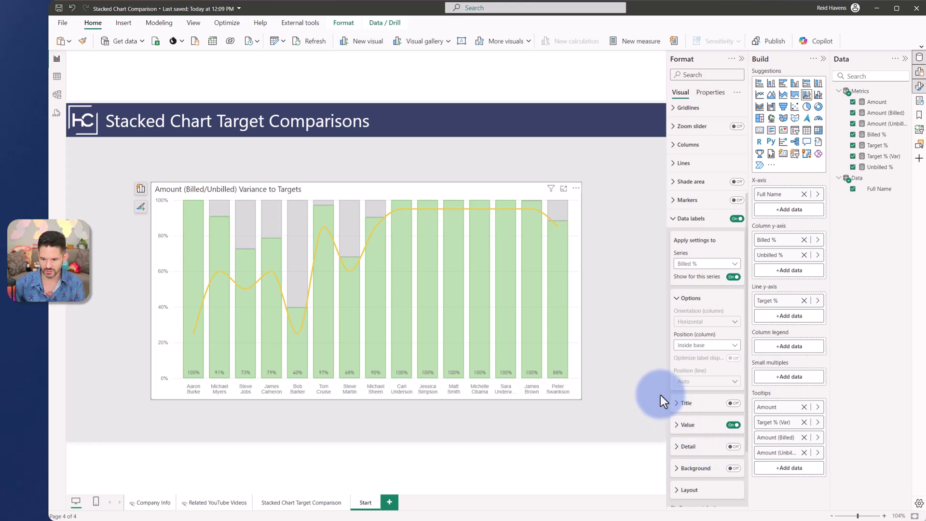
Set data label orientation to Vertical for all series
left_click(698, 426)
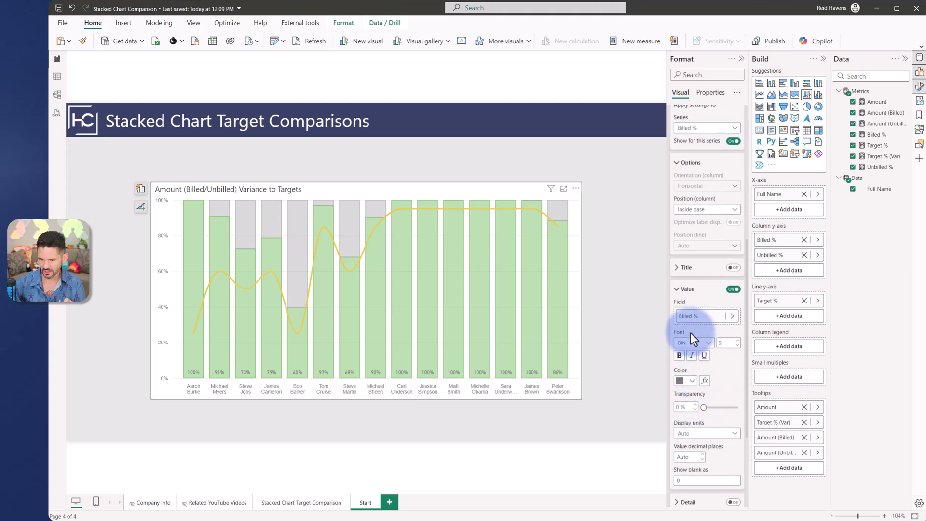
left_click(688, 289)
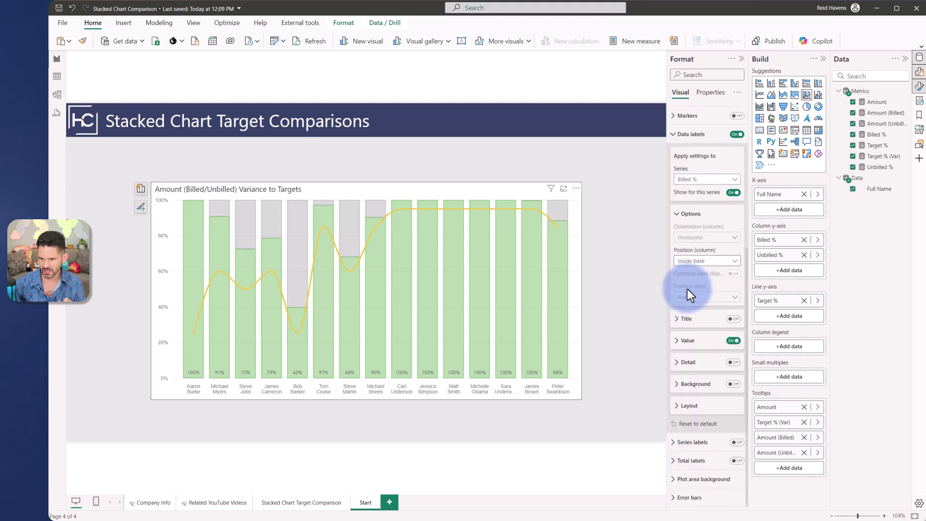
left_click(700, 405)
left_click(691, 180)
left_click(697, 193)
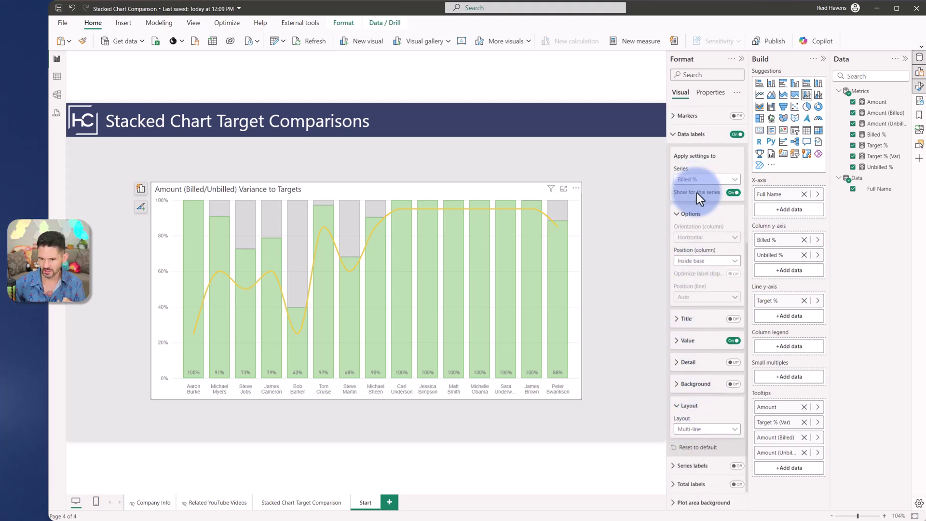
left_click(695, 297)
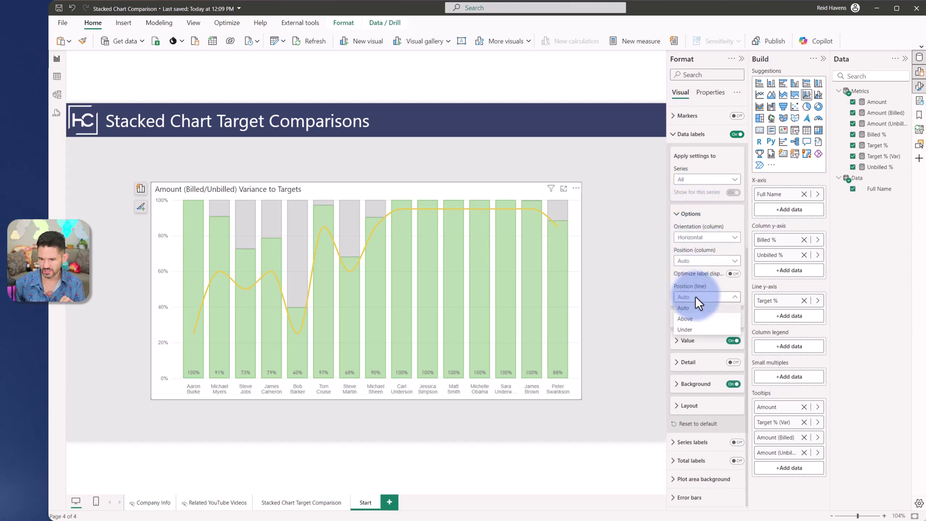
left_click(696, 282)
left_click(697, 260)
left_click(696, 234)
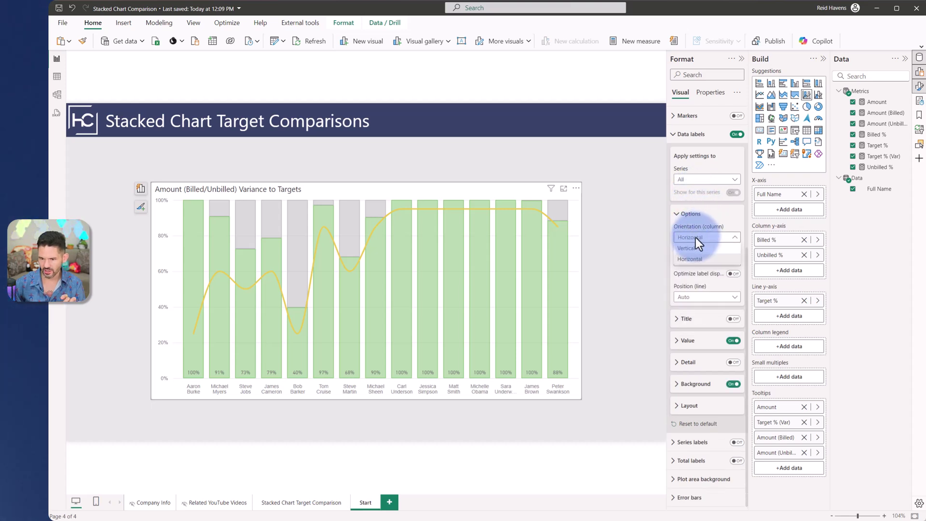
left_click(694, 250)
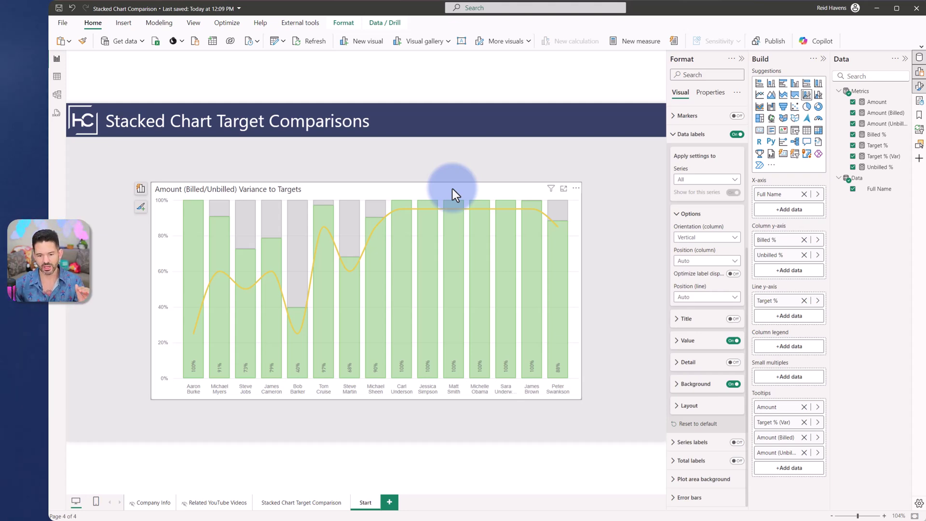
Compare against the Stacked Chart Target Comparison page, then confirm the Start chart's error bar series is Target %
left_click(312, 504)
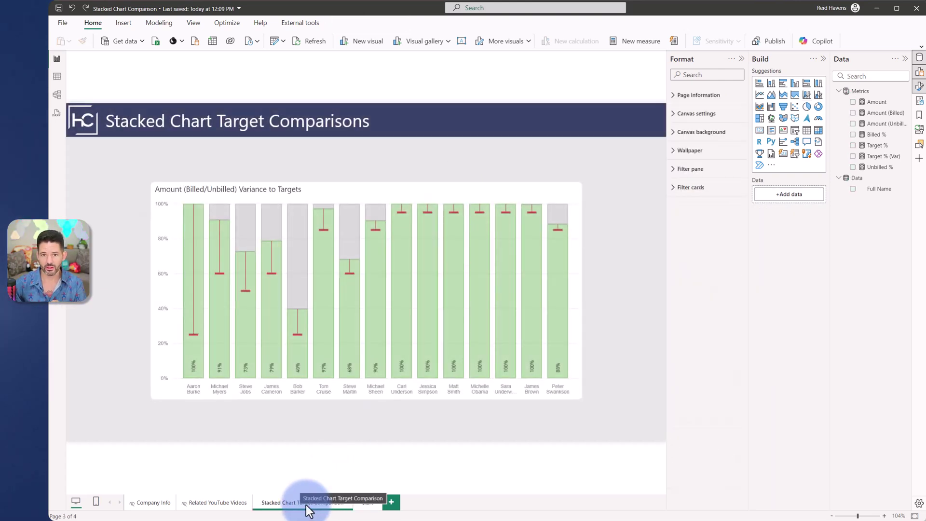
left_click(364, 504)
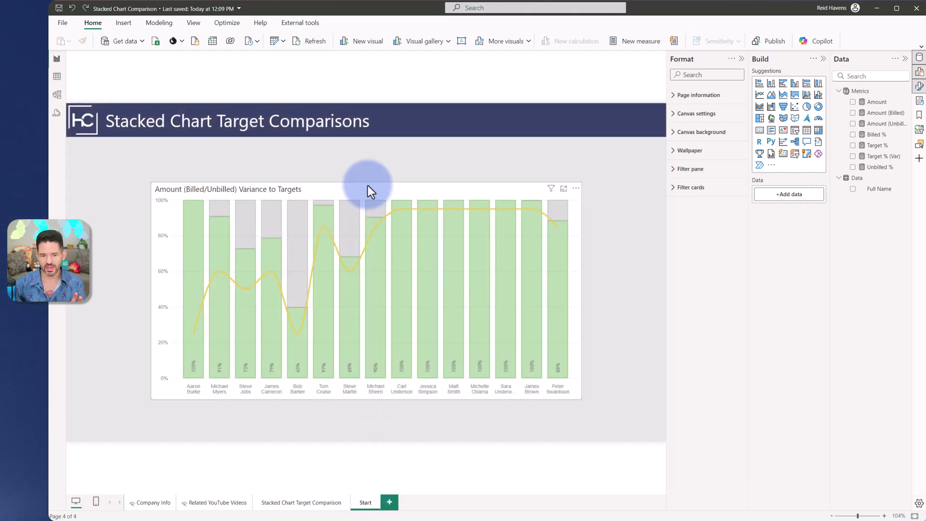
left_click(367, 186)
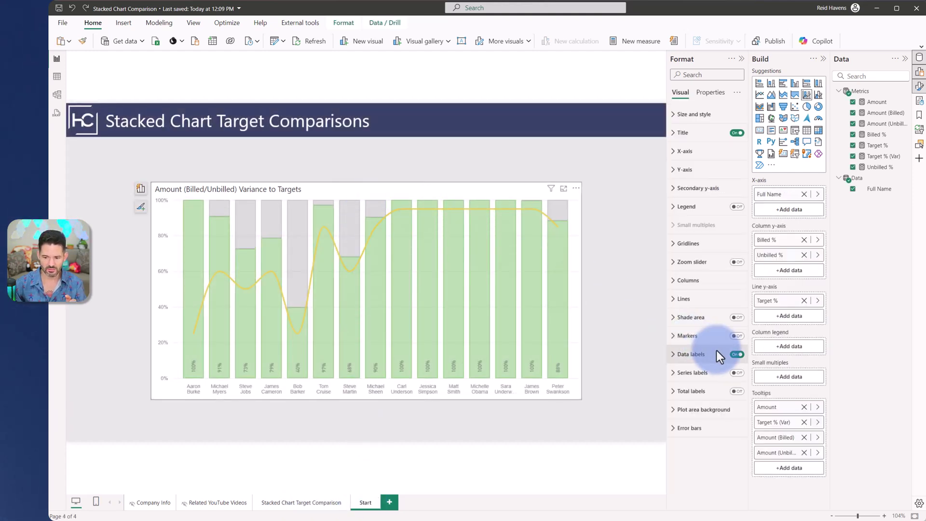
left_click(708, 428)
left_click(700, 473)
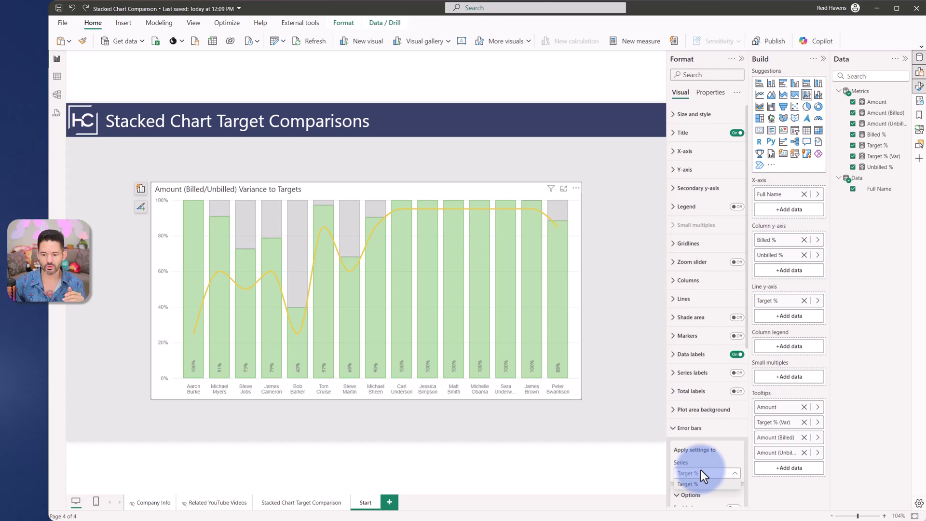
left_click(690, 424)
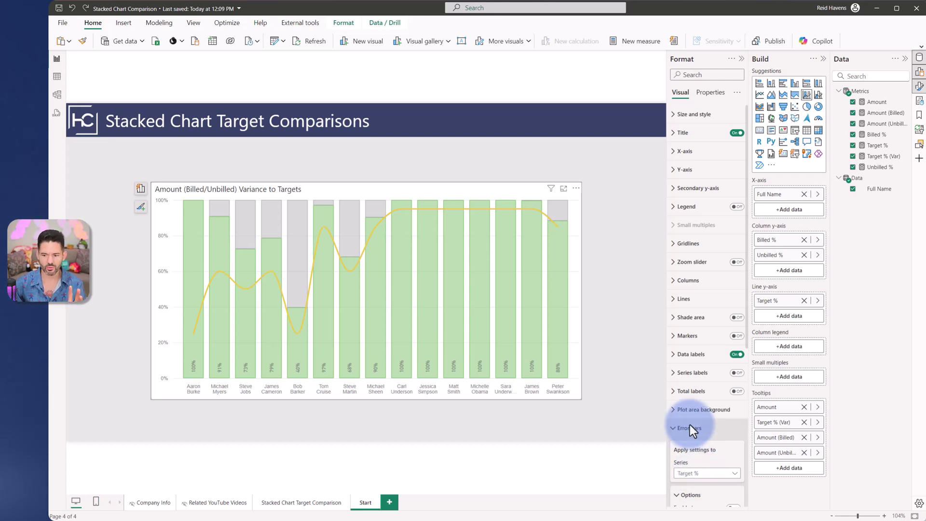
Hide the Target % line for all series and show 12 px markers instead
left_click(696, 301)
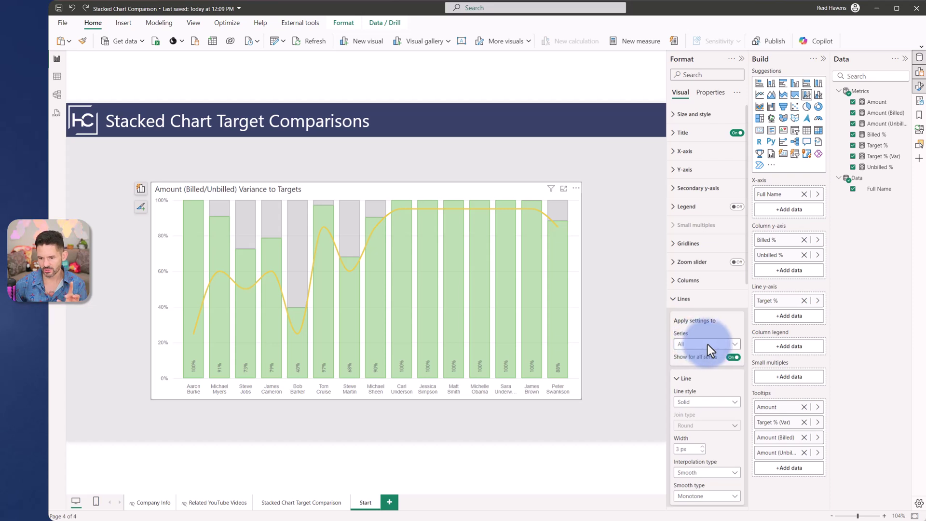
scroll(708, 345, "down", 2)
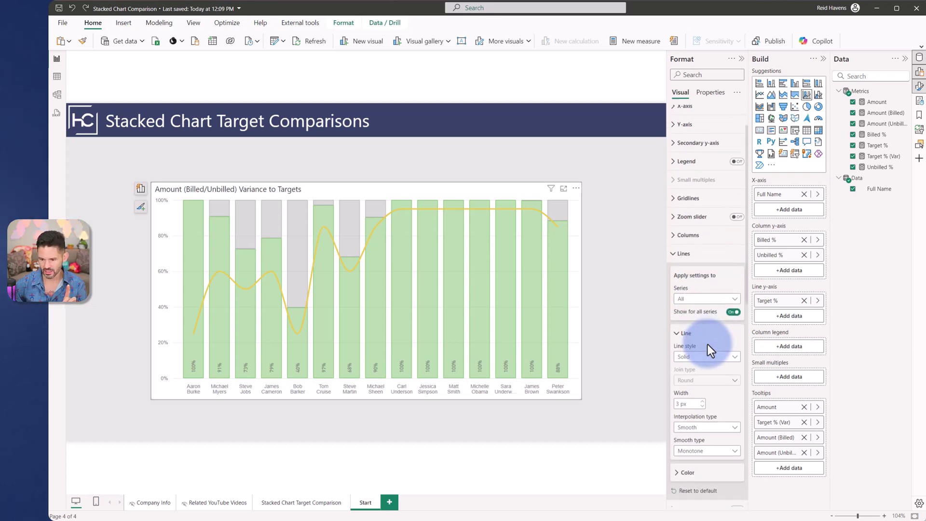
left_click(733, 312)
left_click(706, 256)
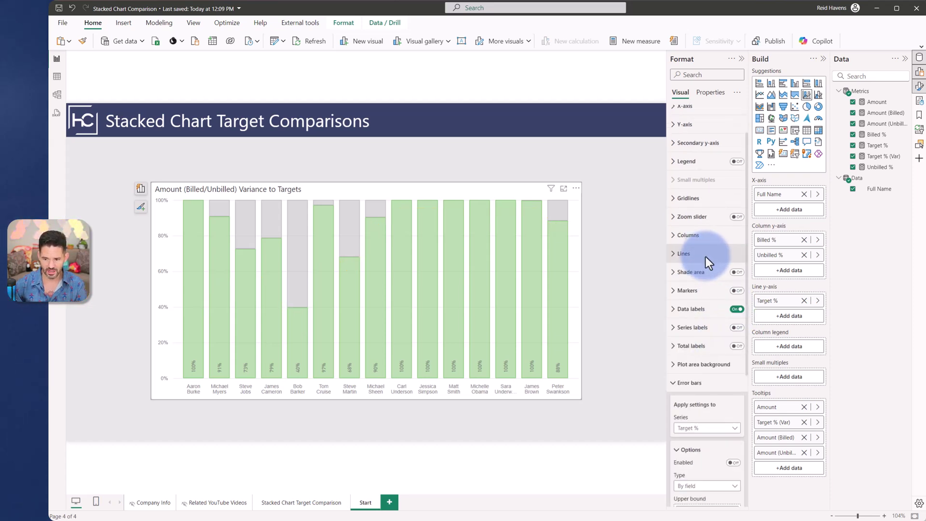
left_click(737, 291)
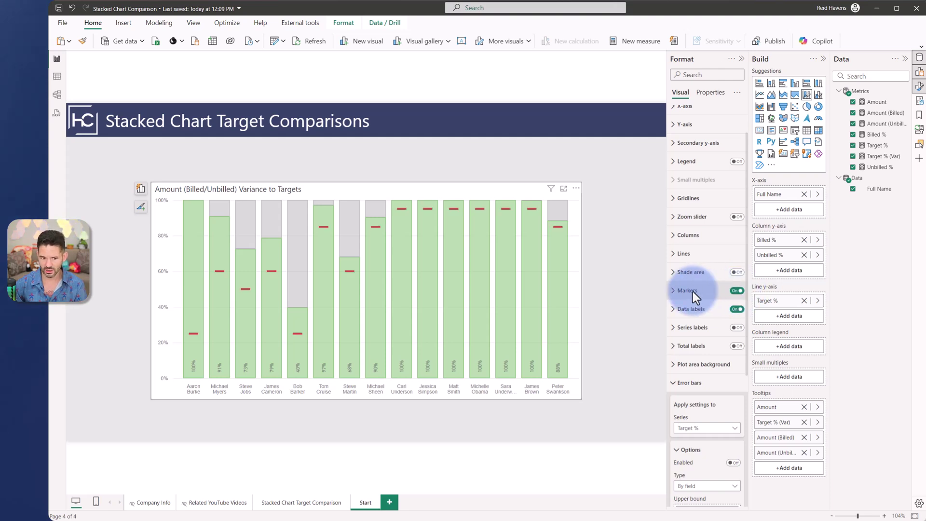
left_click(692, 291)
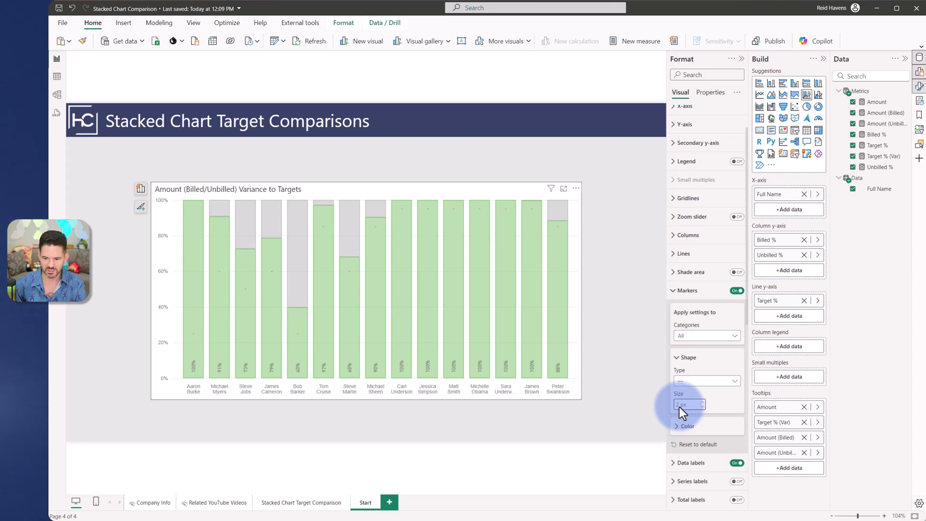
type("12")
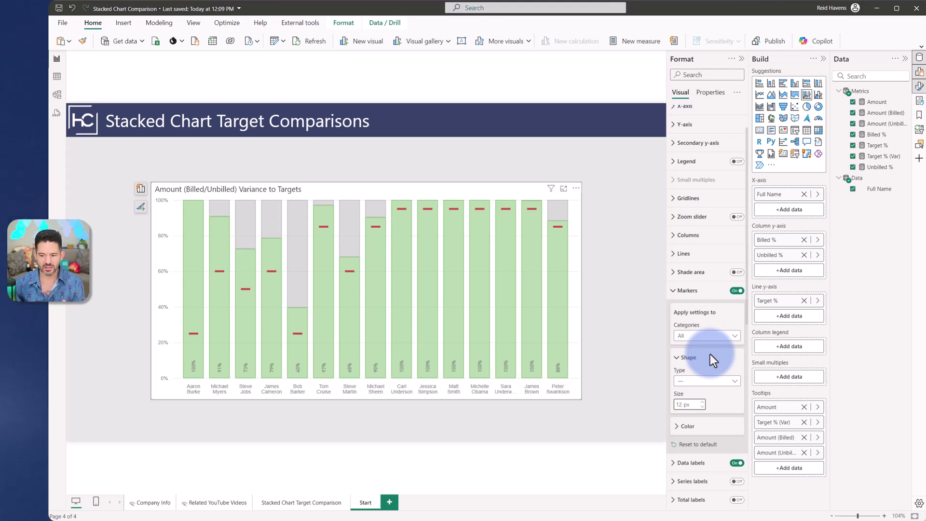
left_click(688, 291)
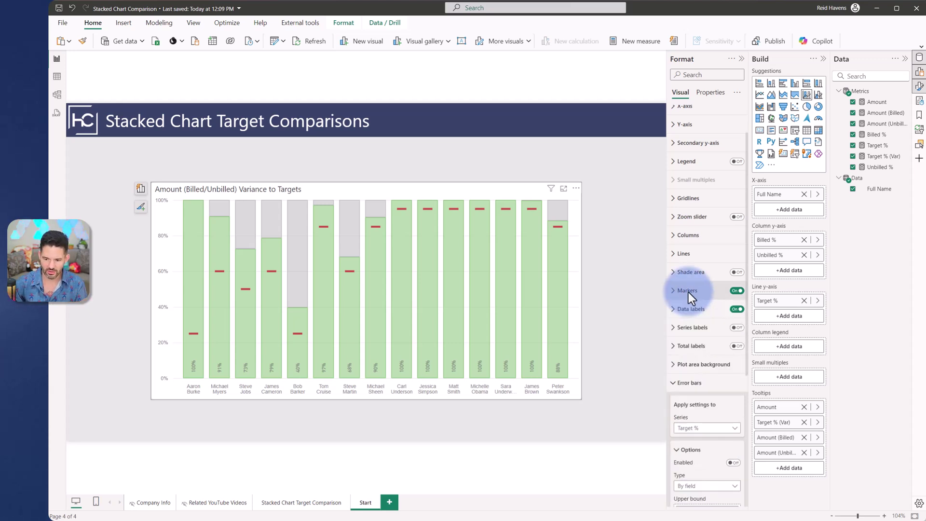
scroll(688, 292, "down", 3)
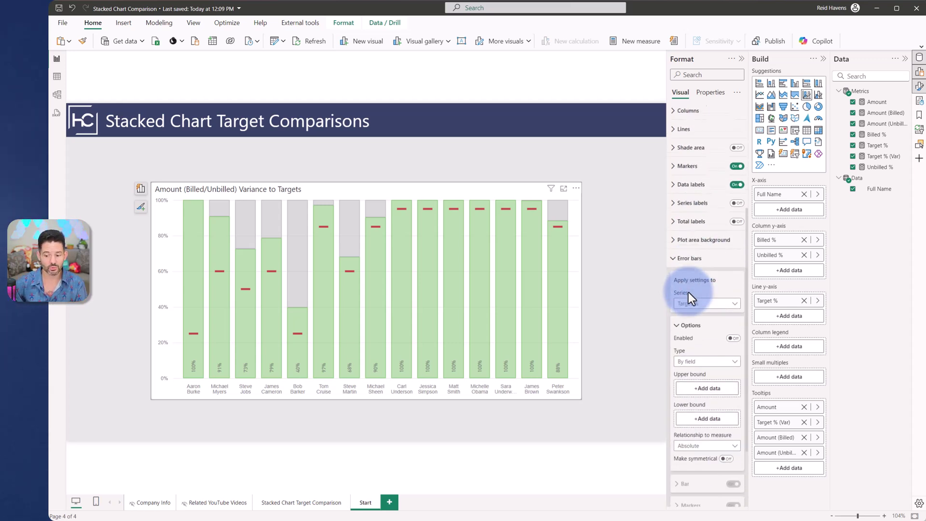
Enable error bars on Target % with Billed % as the upper bound
left_click(734, 327)
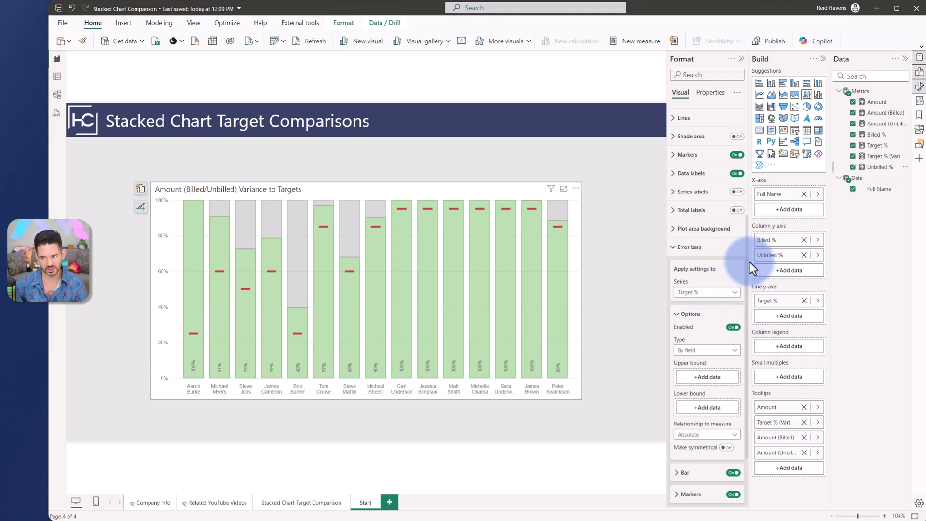
left_click_drag(887, 134, 717, 377)
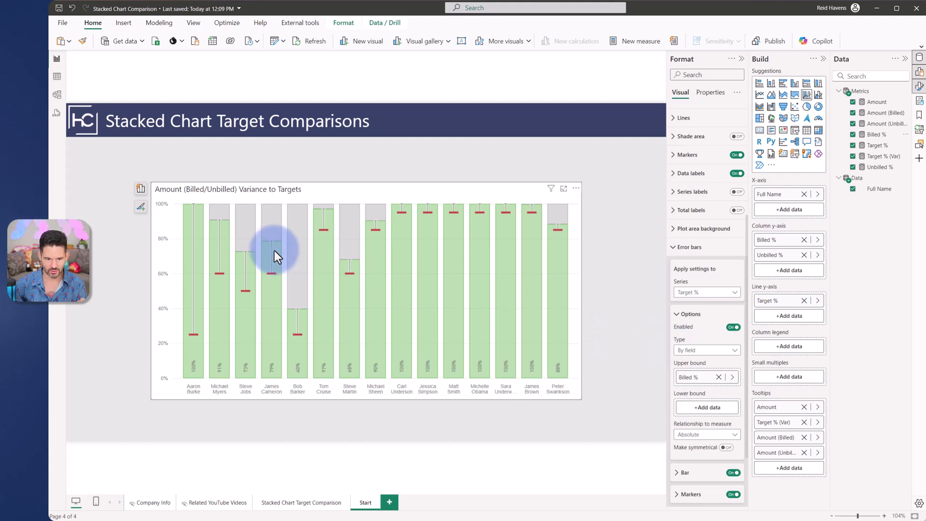
mouse_move(274, 250)
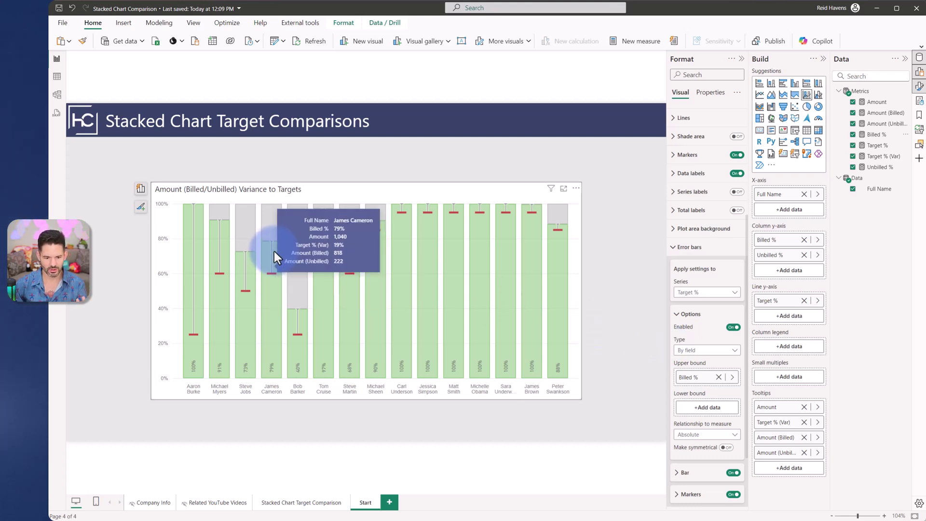
mouse_move(269, 274)
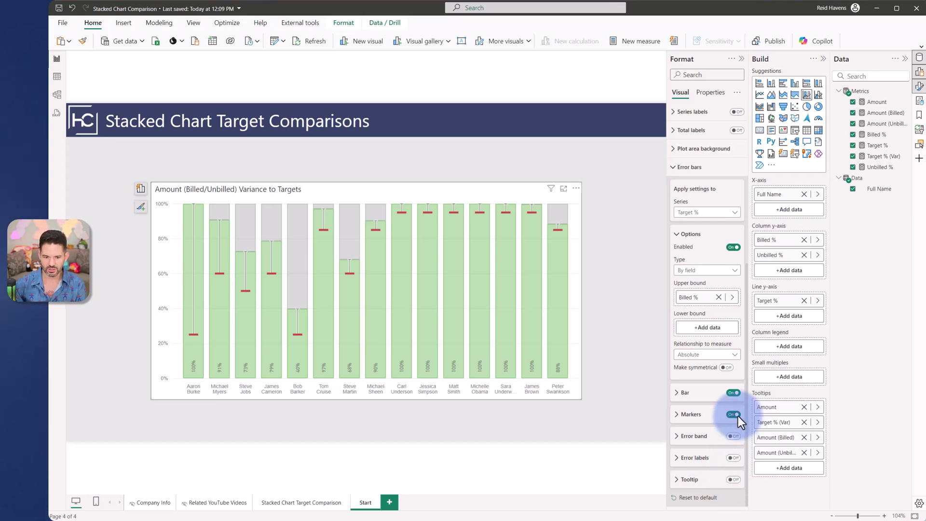
Colour the error bars red, set their border size to 0 px and adjust the width
left_click(700, 394)
scroll(697, 367, "down", 2)
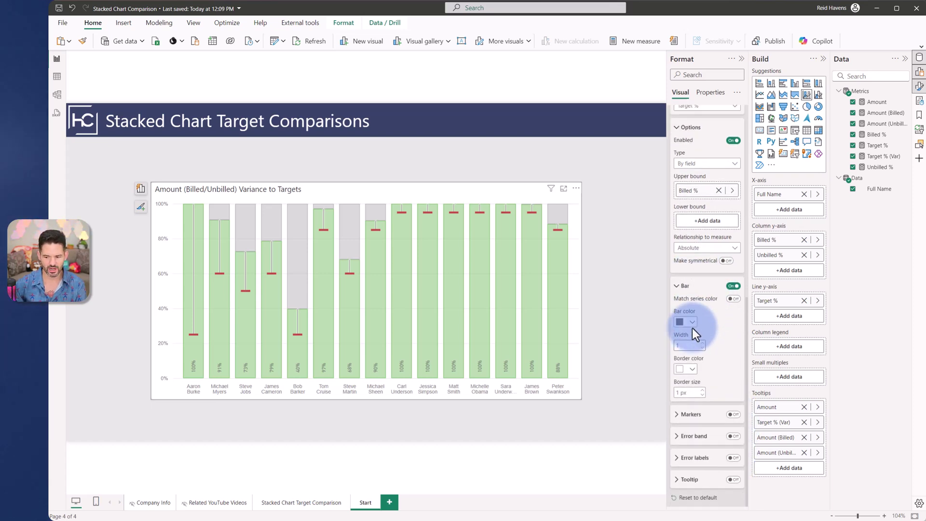
left_click(692, 321)
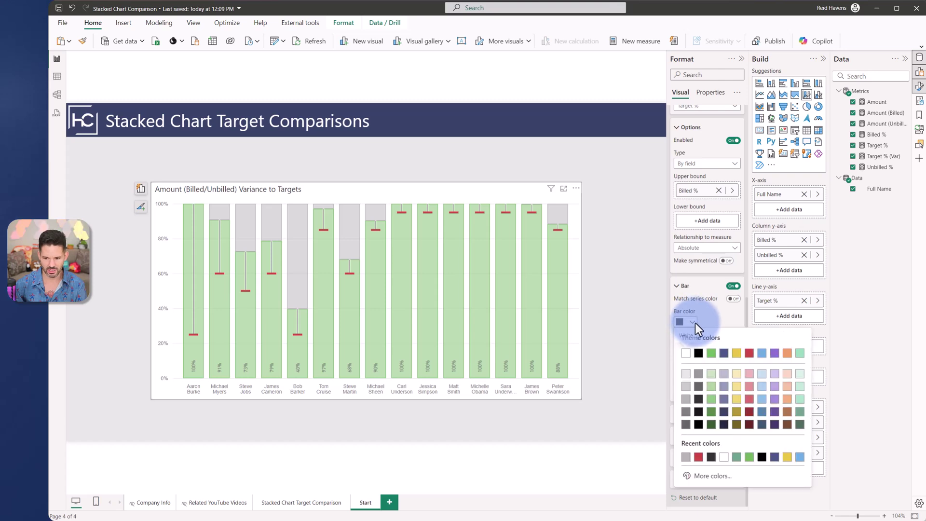
left_click(750, 356)
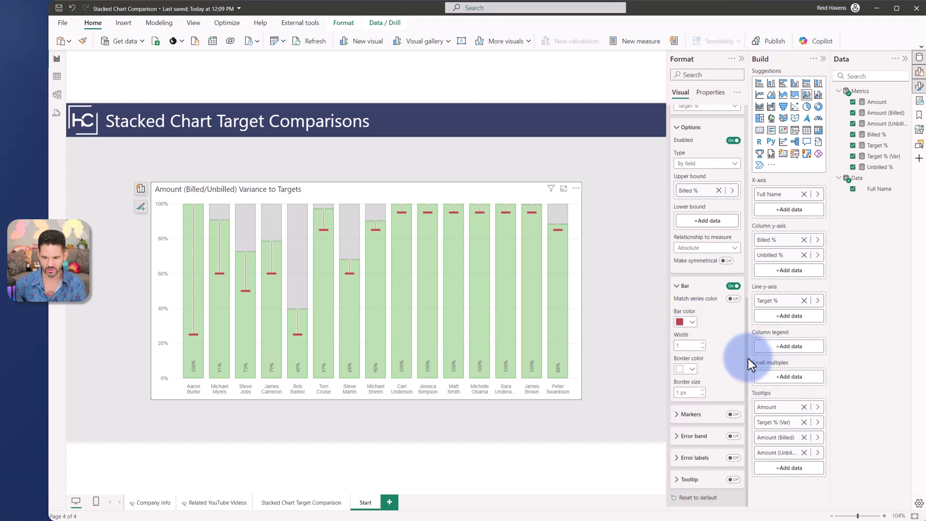
left_click(702, 396)
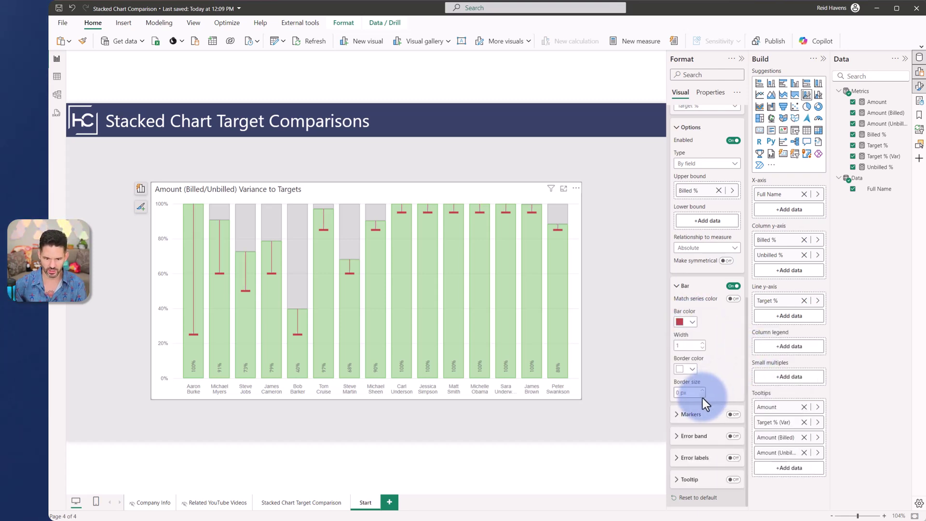
left_click(702, 343)
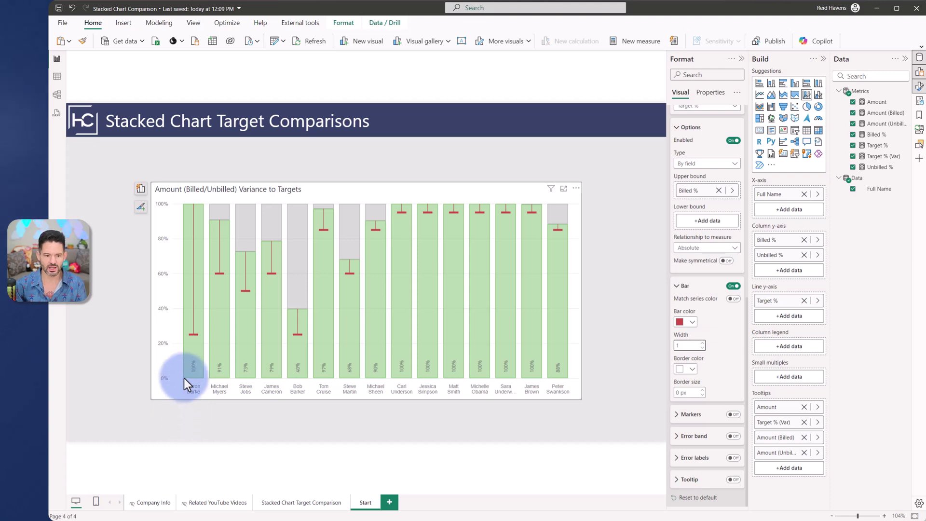
mouse_move(188, 327)
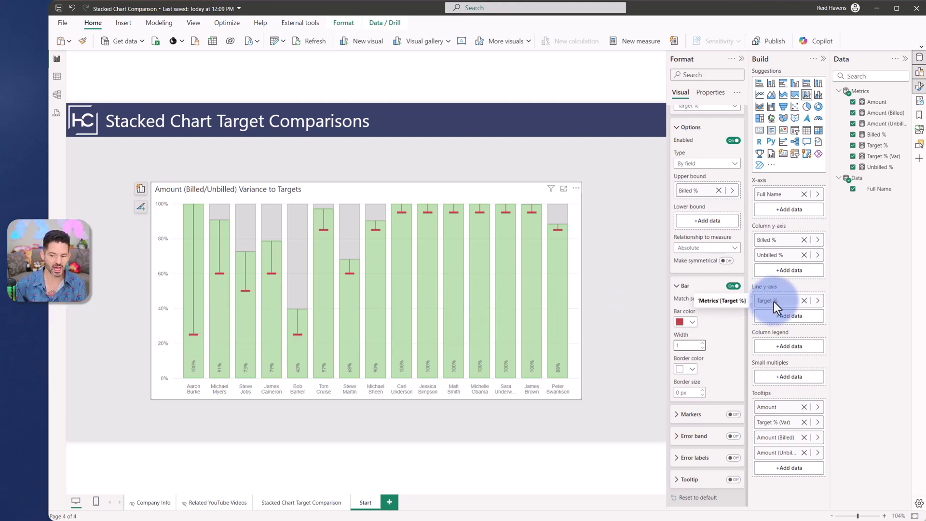
Keep error-bar labels off and switch off the error-bar tooltip on the Start chart
left_click(691, 287)
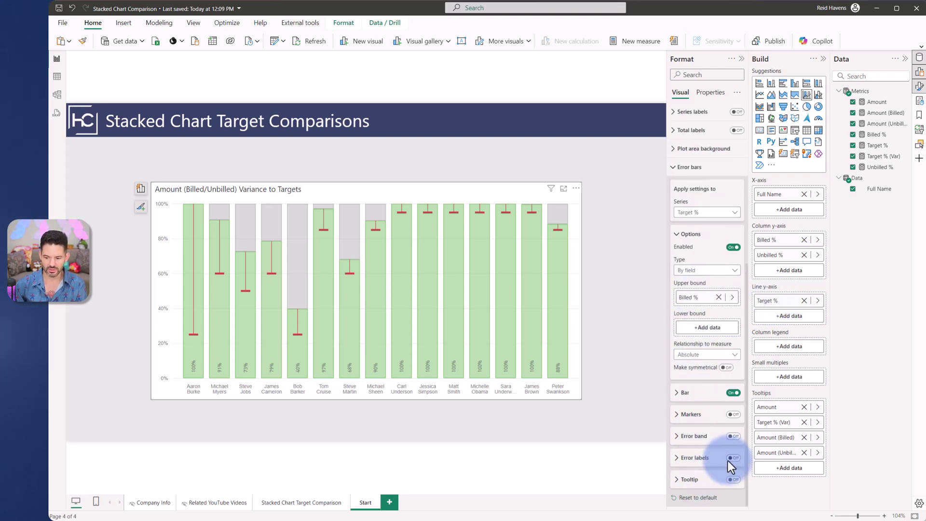
left_click(702, 457)
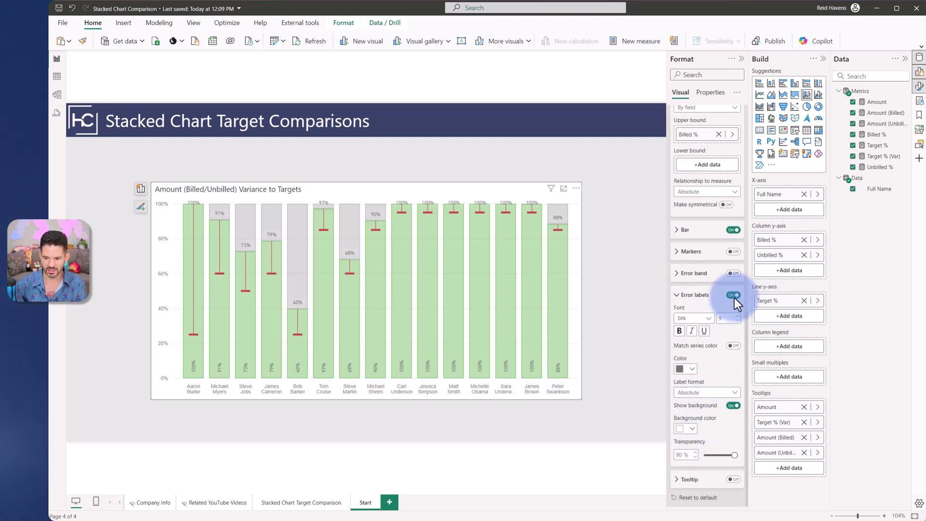
left_click(734, 296)
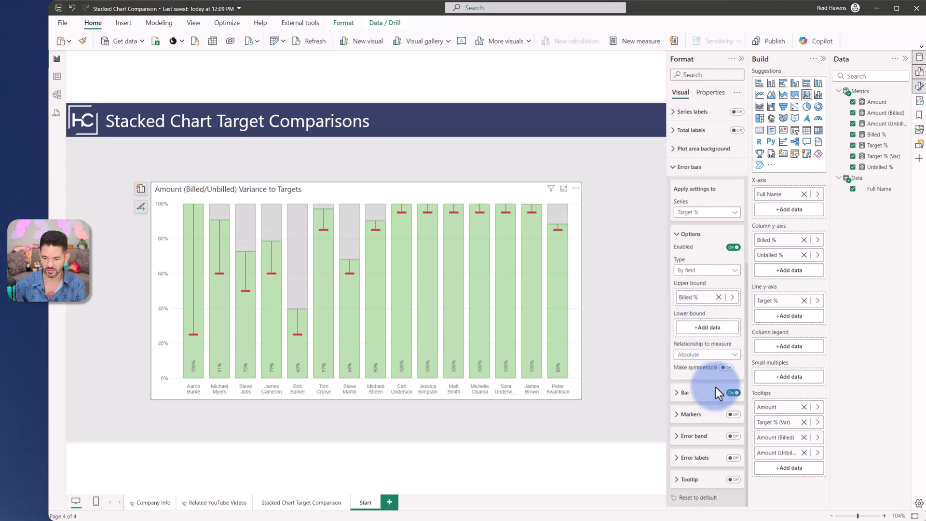
left_click(688, 480)
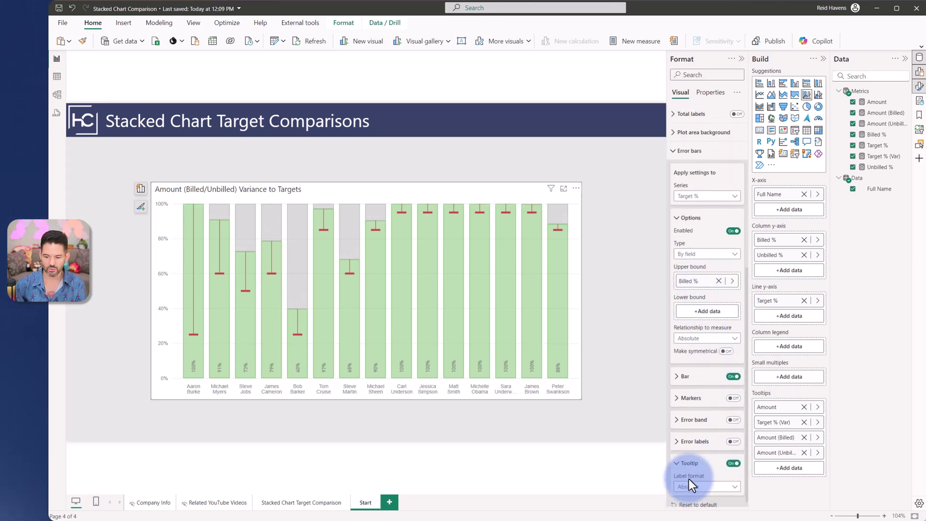
left_click(735, 456)
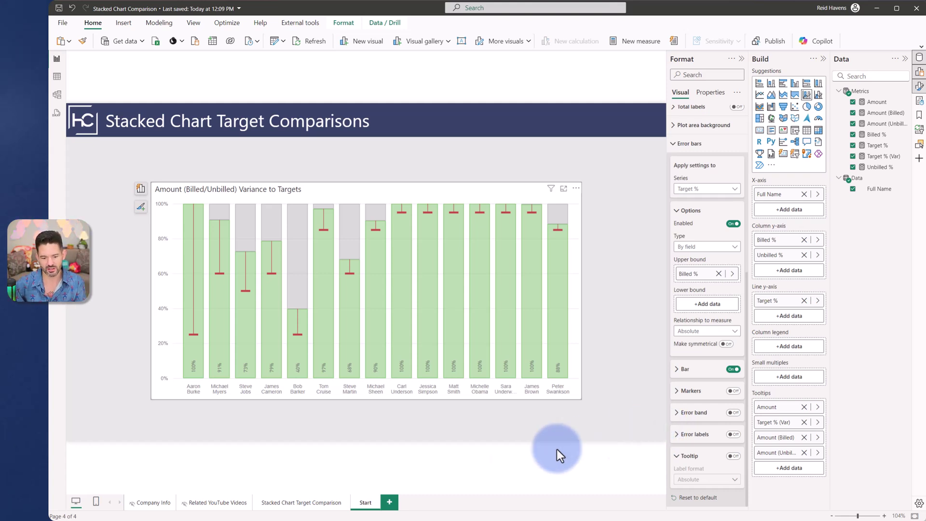
Go to the Stacked Chart Target Comparison page to compare its finished chart
left_click(306, 506)
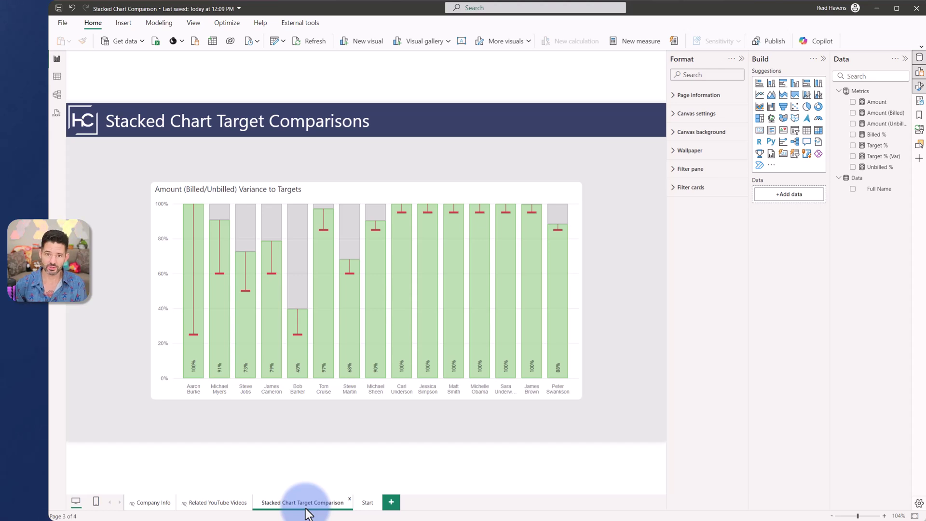